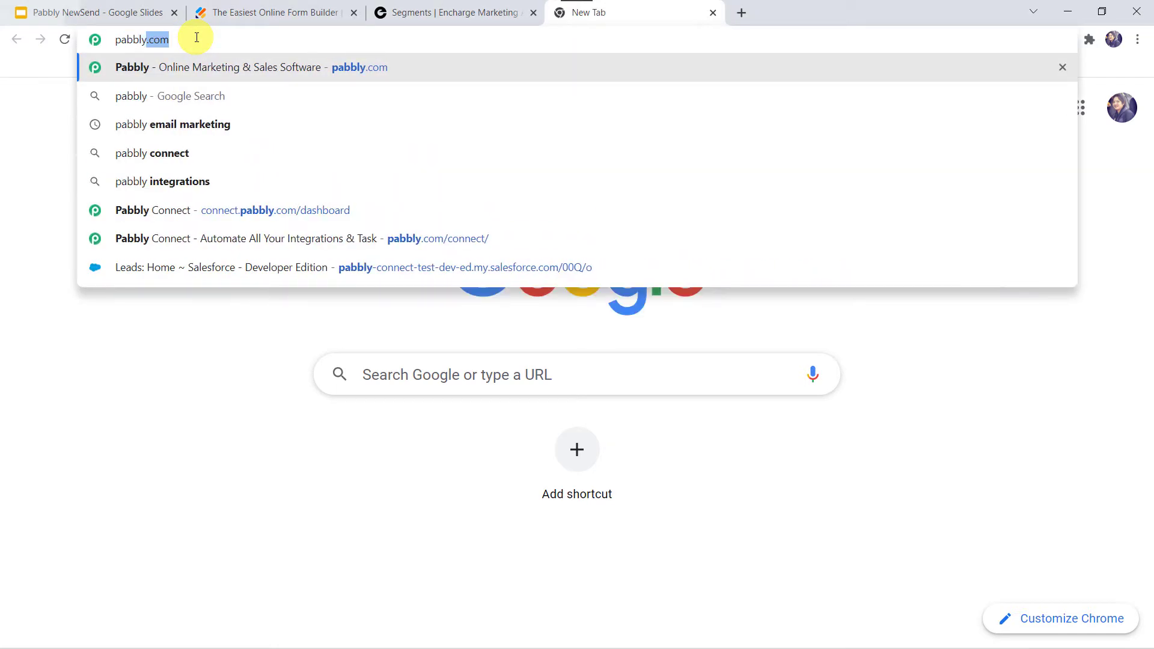
Step: Navigate from pabbly.com to the Pabbly Connect product page, sign in, and access Pabbly Connect
key("Return")
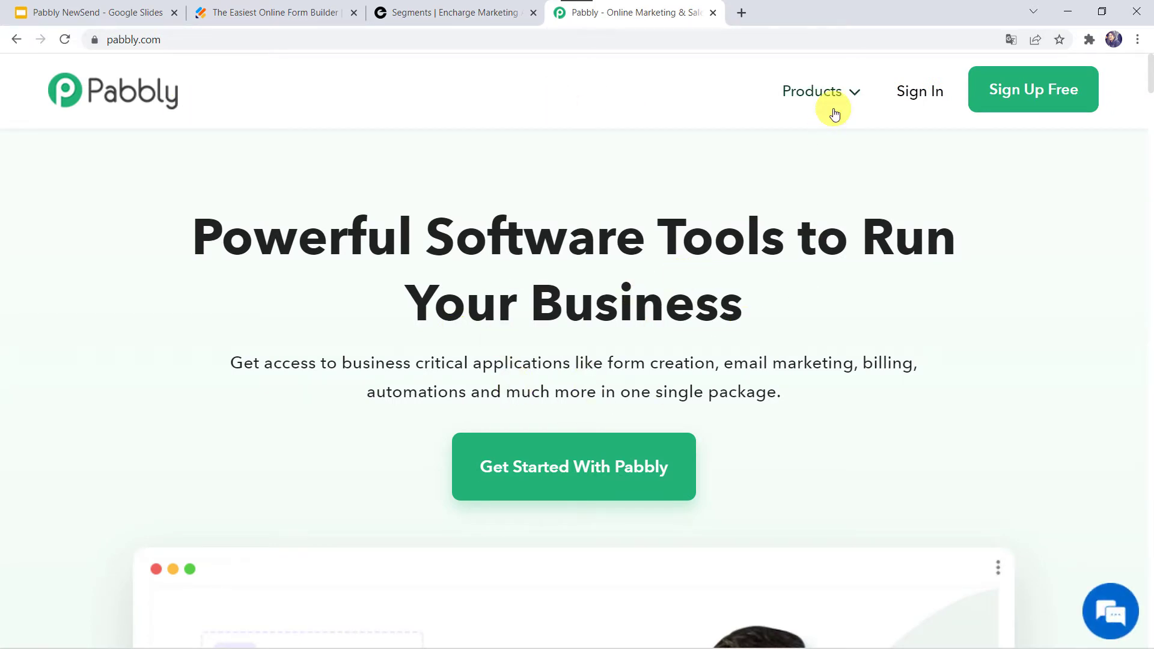
mouse_move(821, 84)
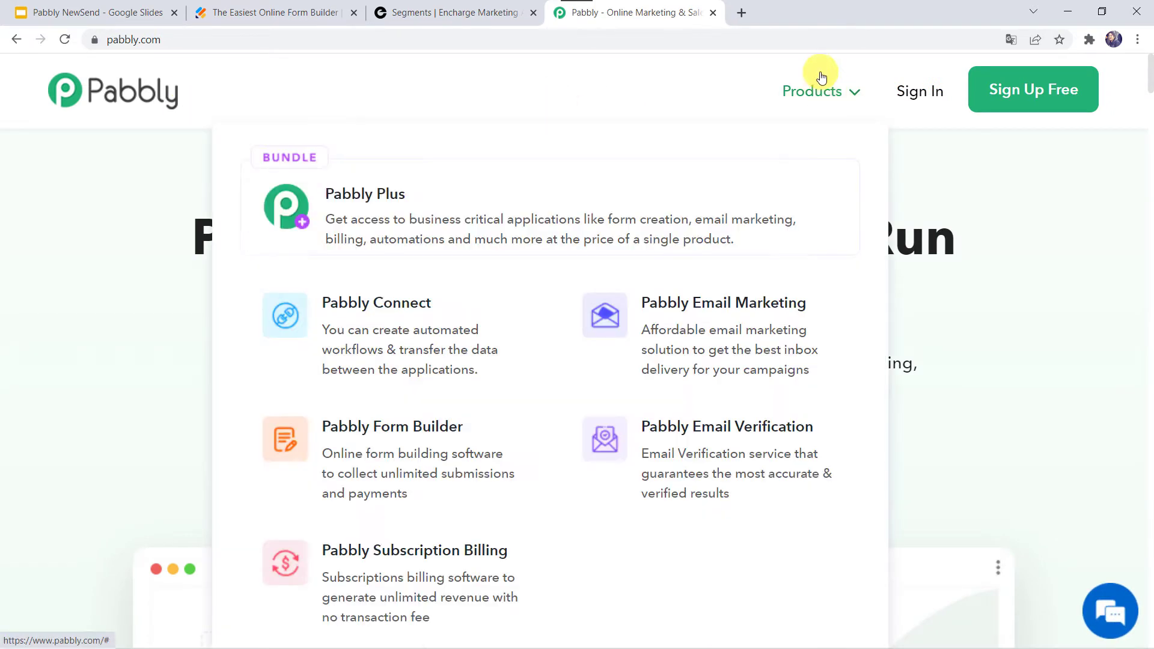
left_click(392, 348)
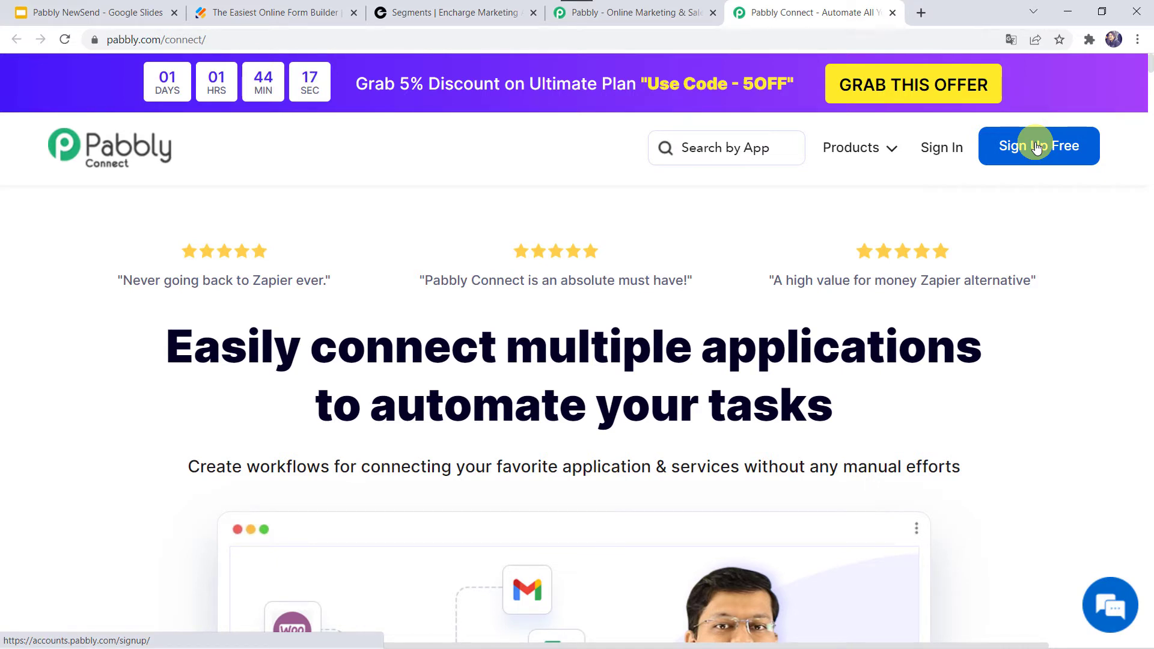
left_click(941, 150)
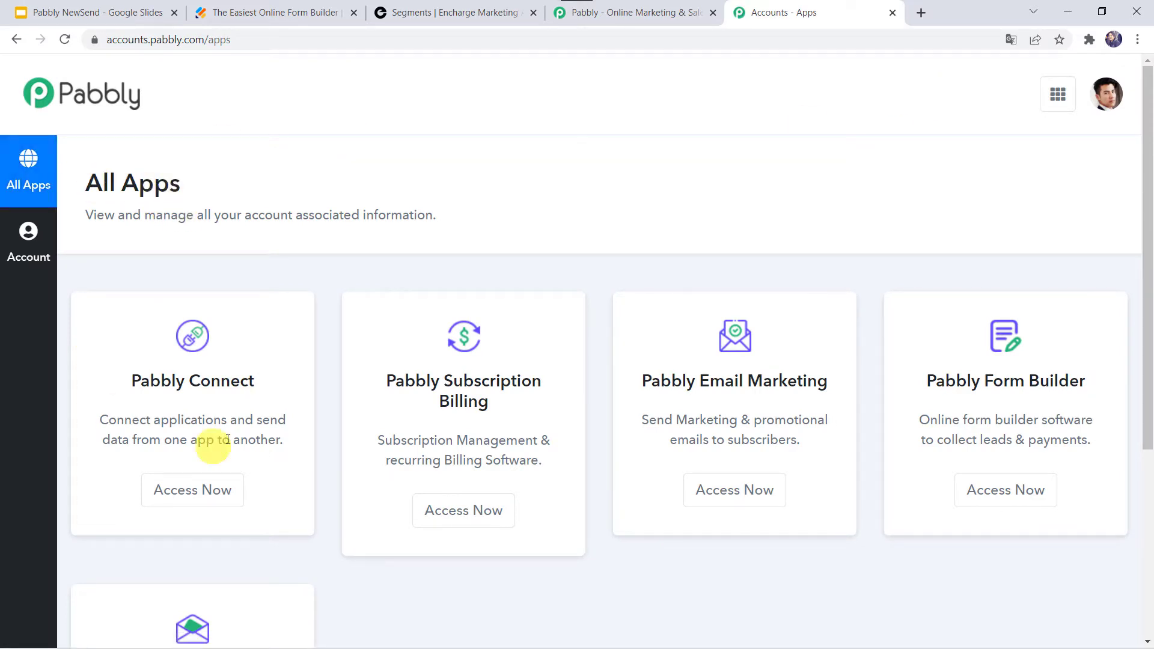
left_click(199, 499)
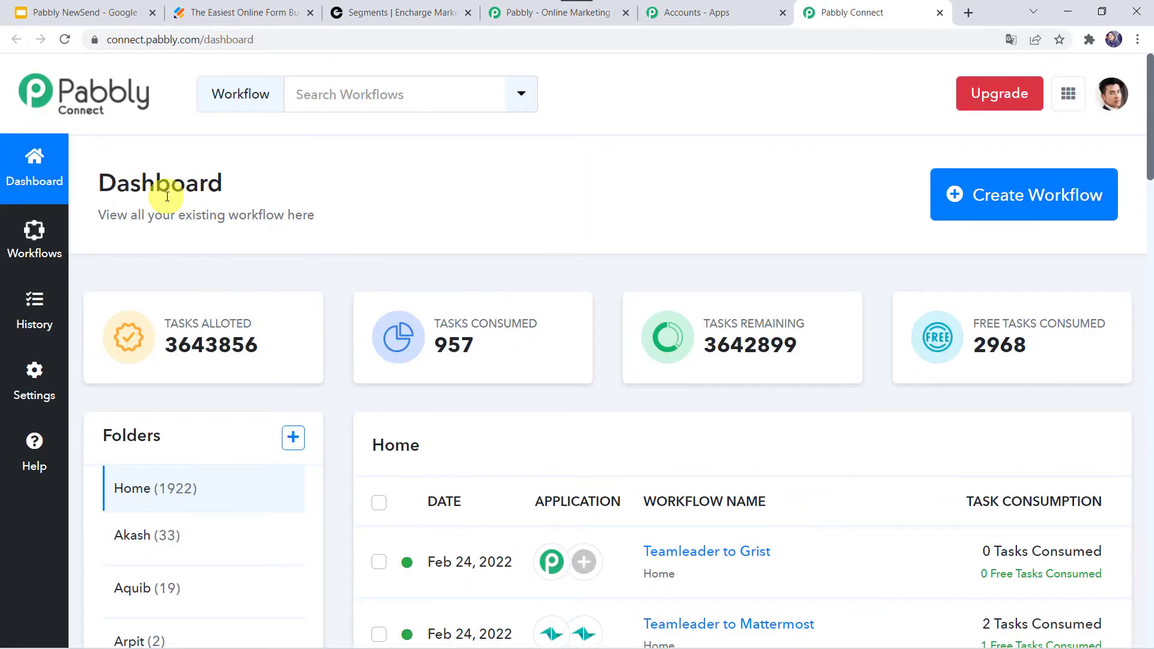
Step: Create a new workflow named Jotform to Encharge Integration
scroll(596, 454, "down", 6)
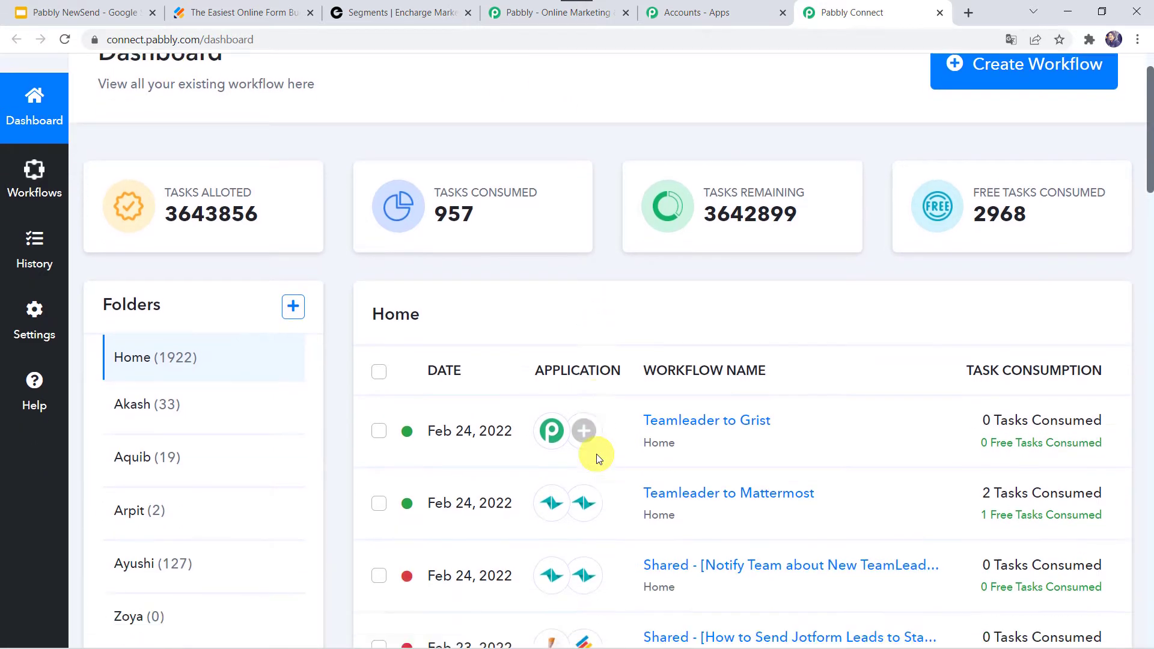
scroll(596, 454, "up", 6)
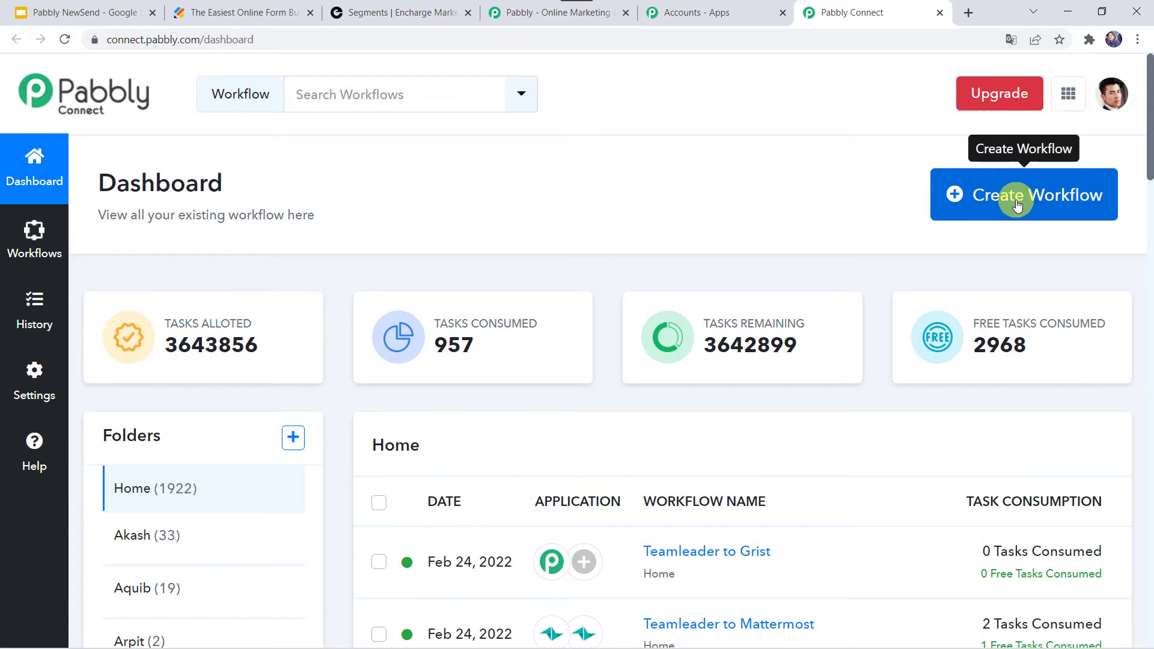
left_click(1017, 205)
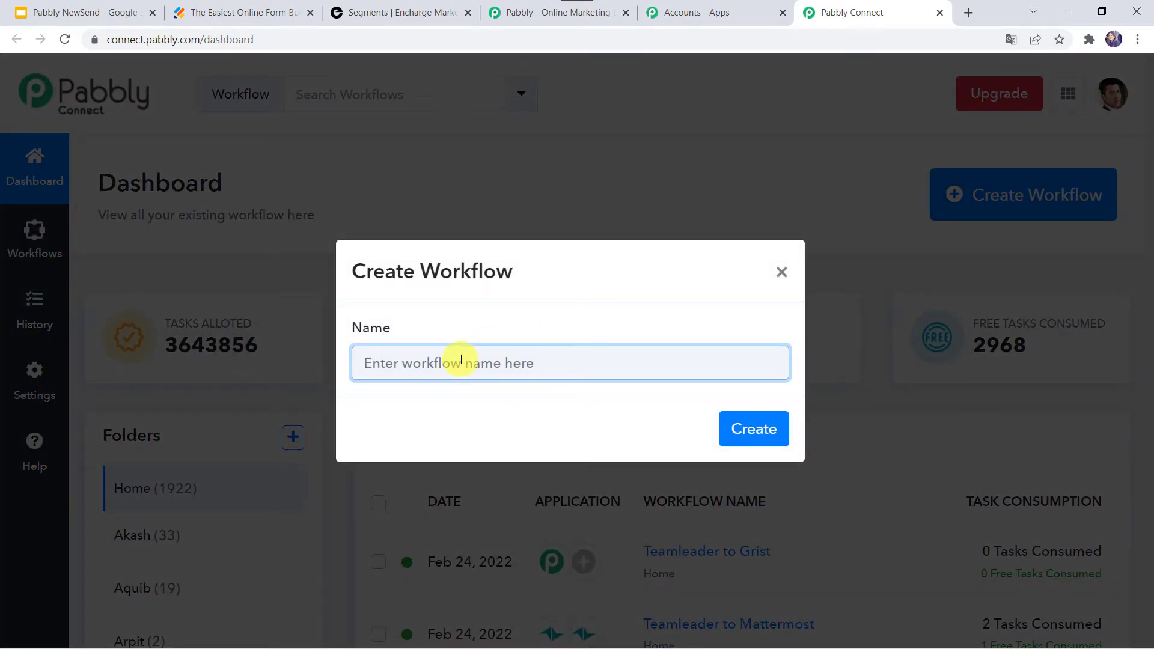
type("Jot")
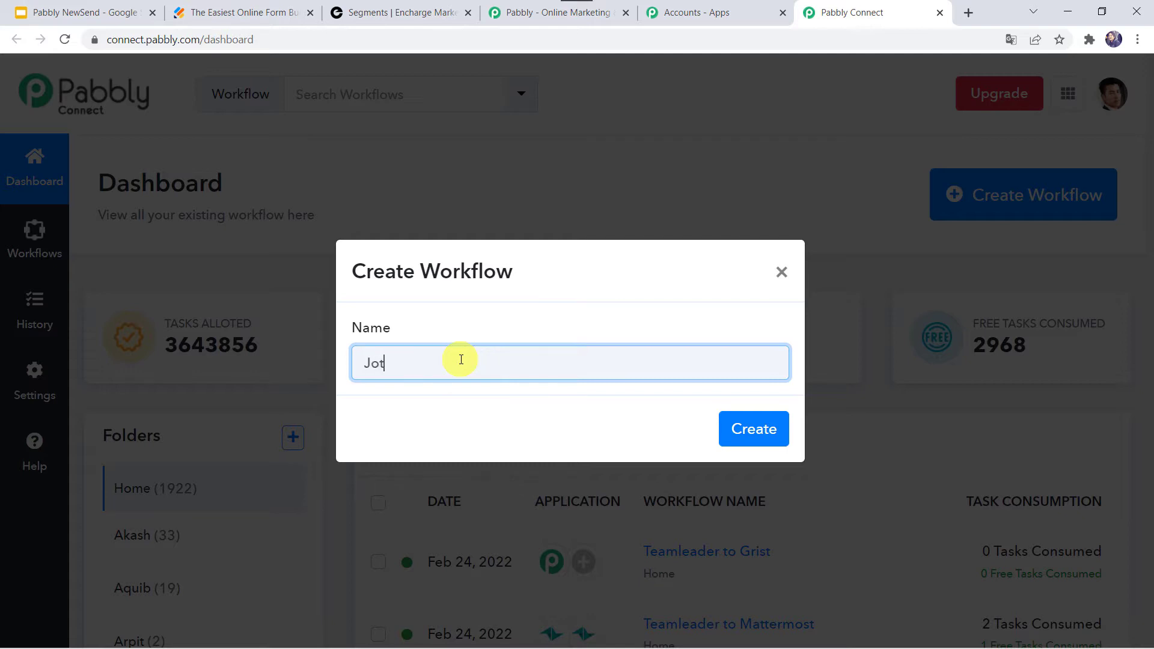
type("form to Encharge Integration")
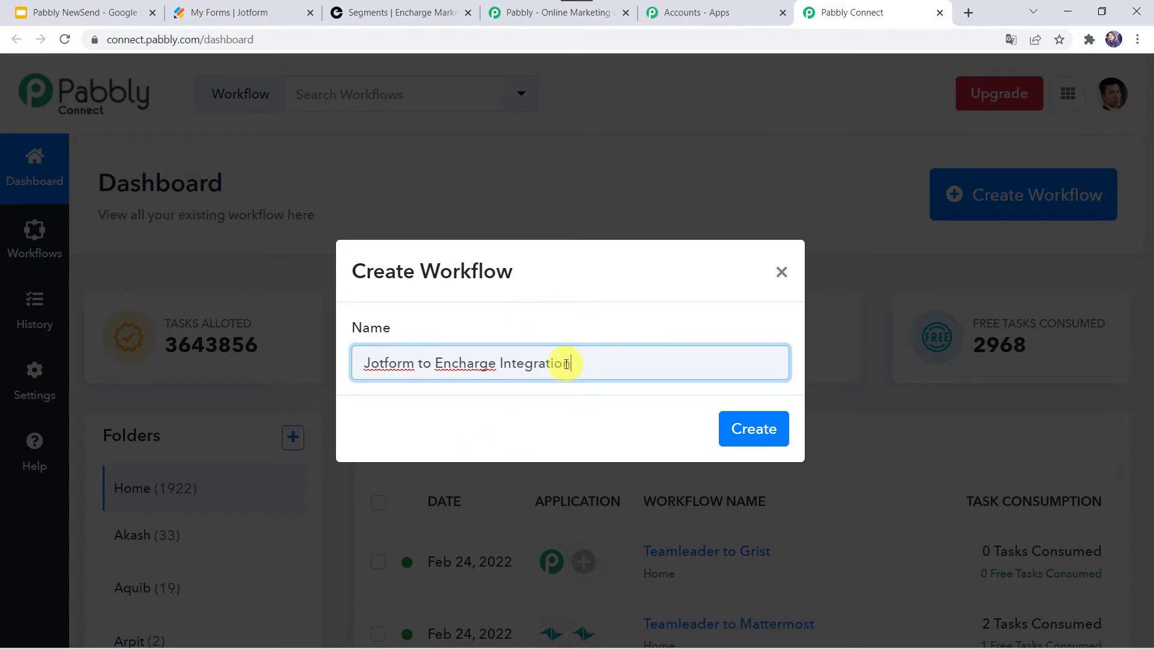
left_click(747, 428)
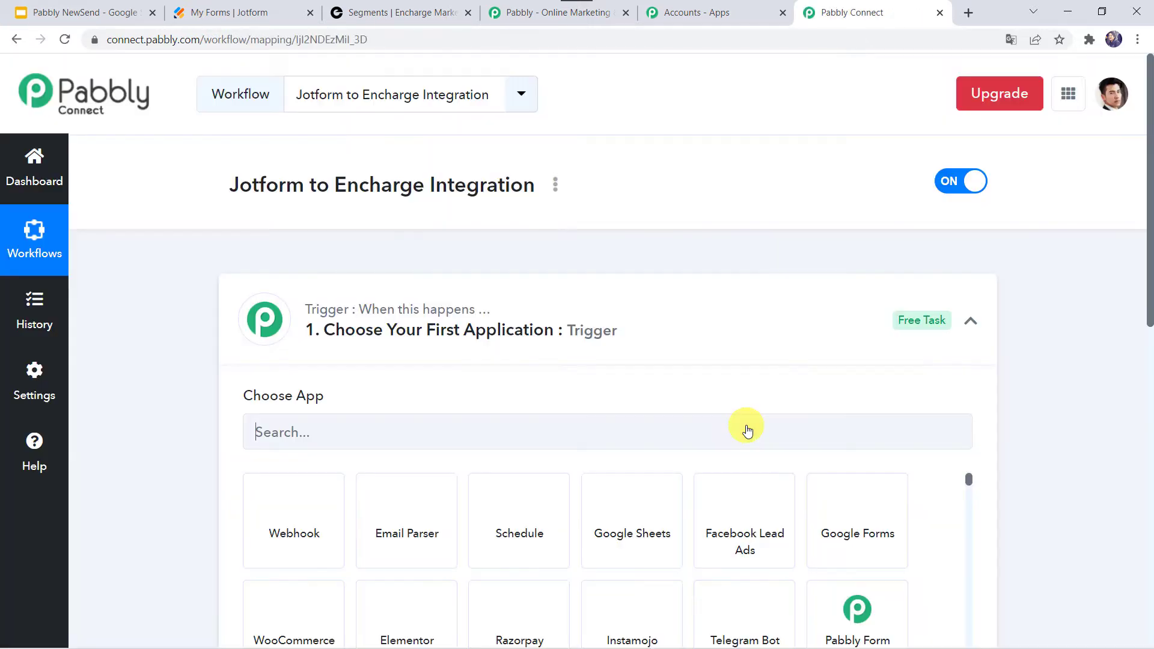
Step: Choose JotForm as the workflow's trigger application
left_click(618, 326)
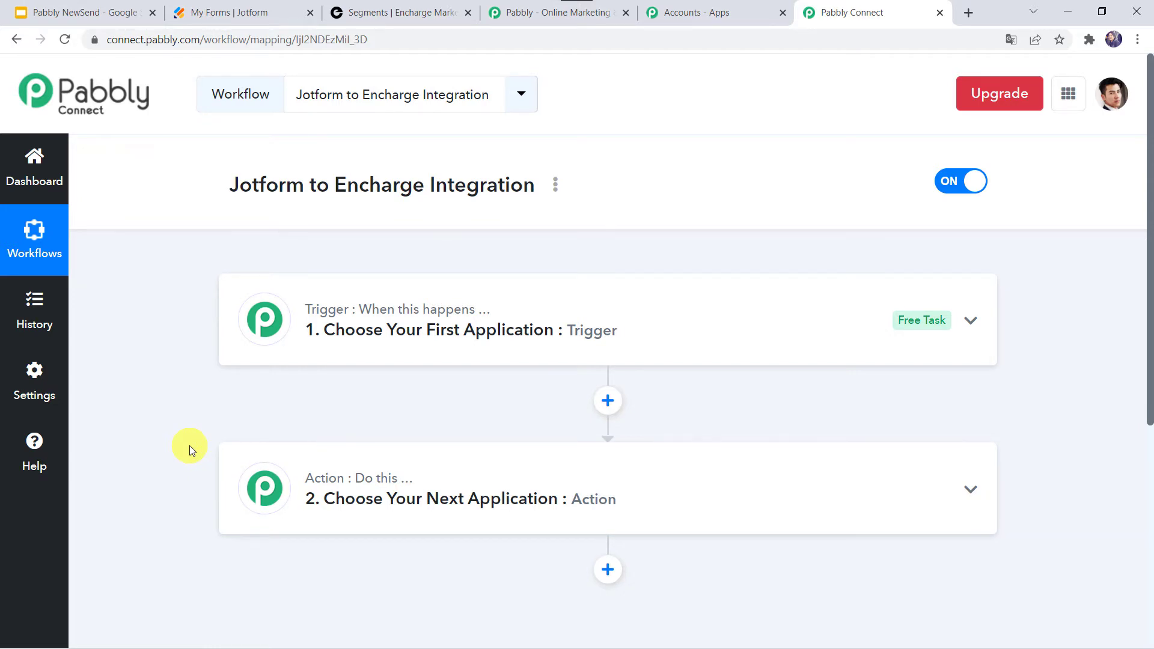
left_click(563, 330)
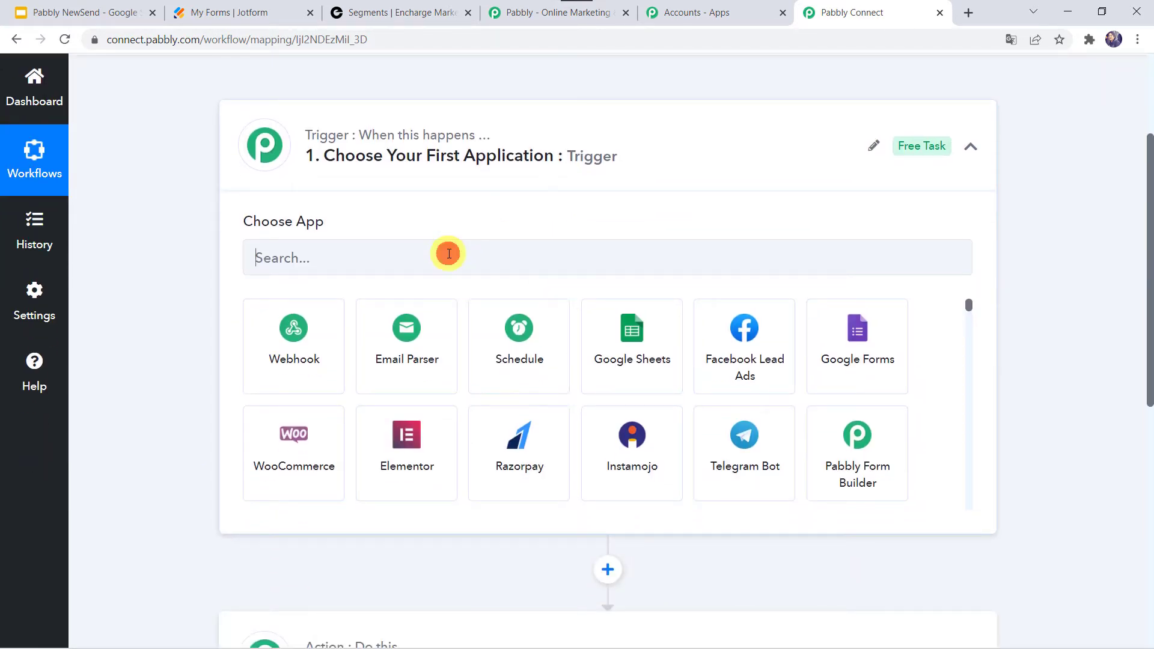
left_click(449, 253)
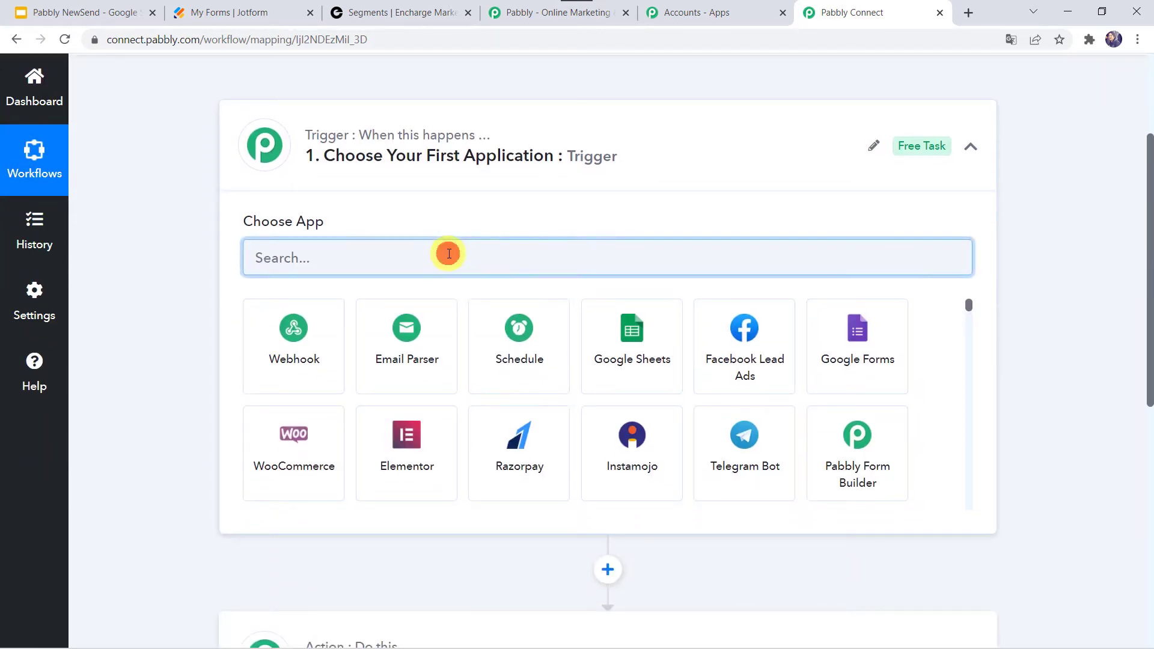
type("Jotf")
left_click(273, 363)
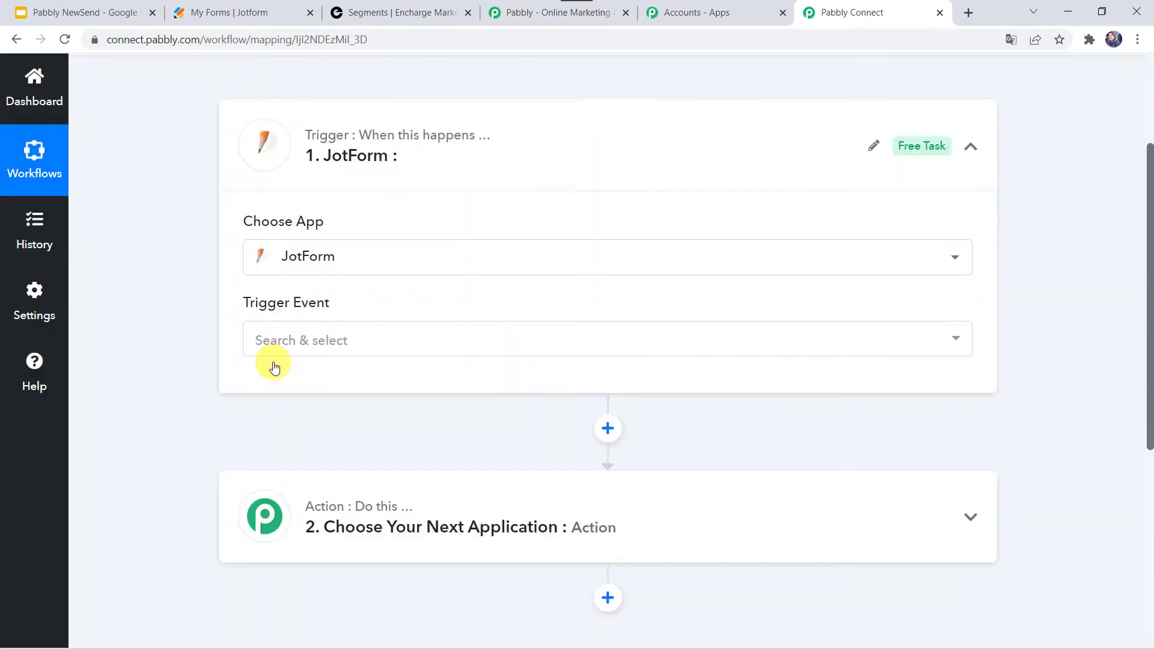
Step: Set the trigger event to New Response and copy the generated webhook URL
left_click(304, 344)
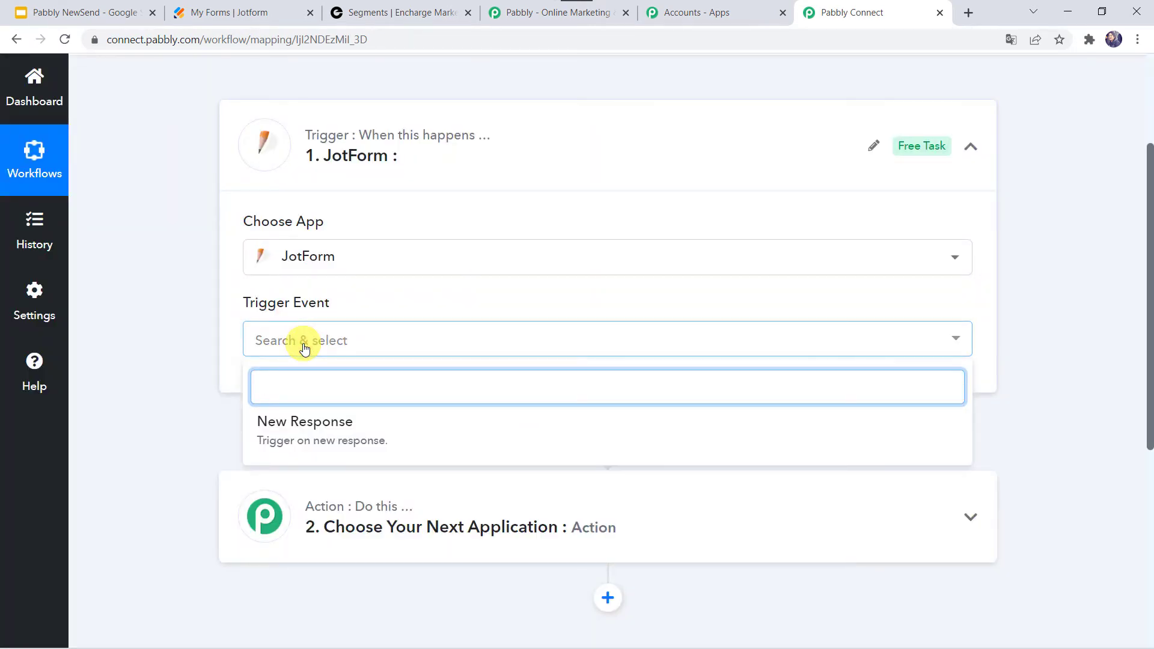
left_click(320, 439)
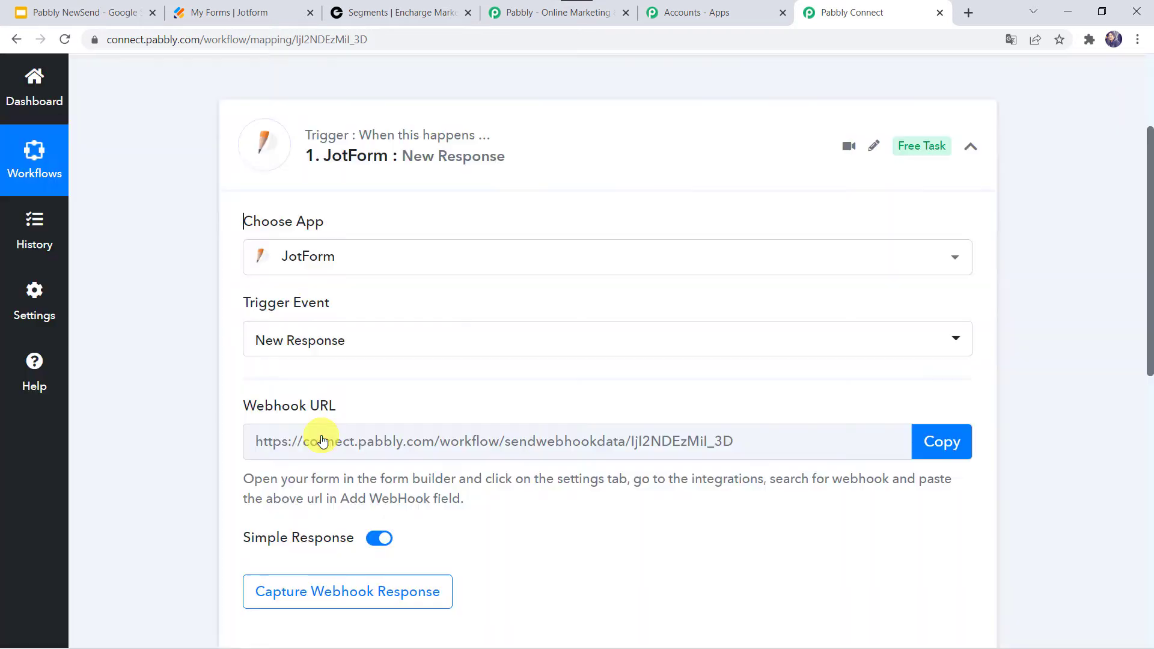
scroll(319, 439, "down", 3)
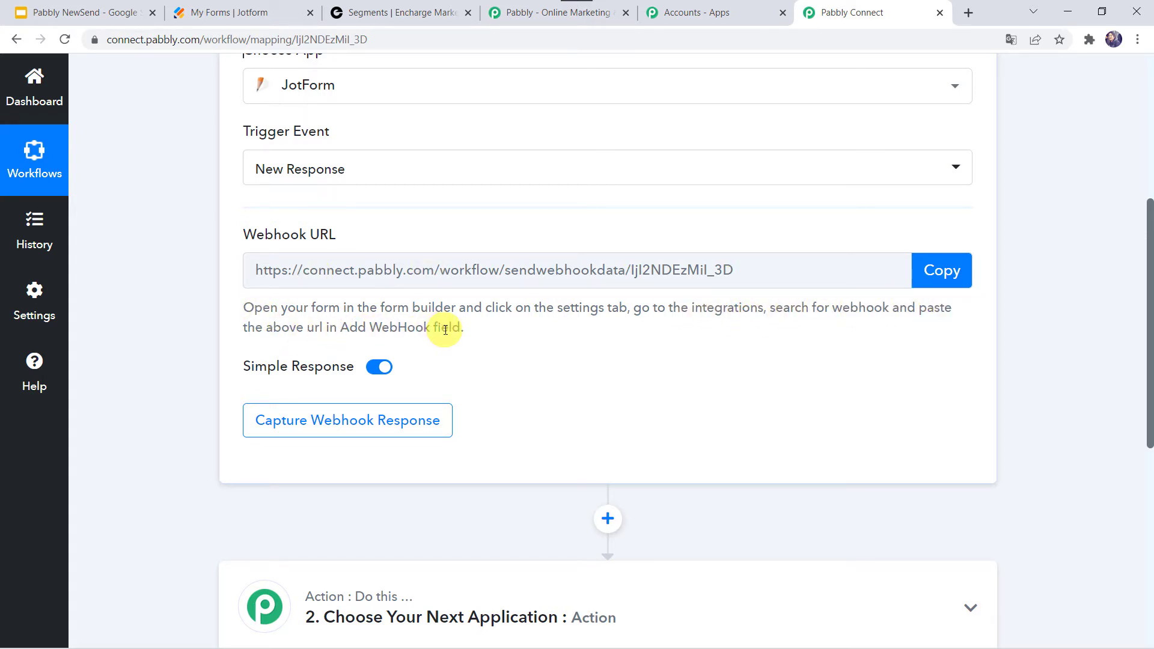
left_click(945, 274)
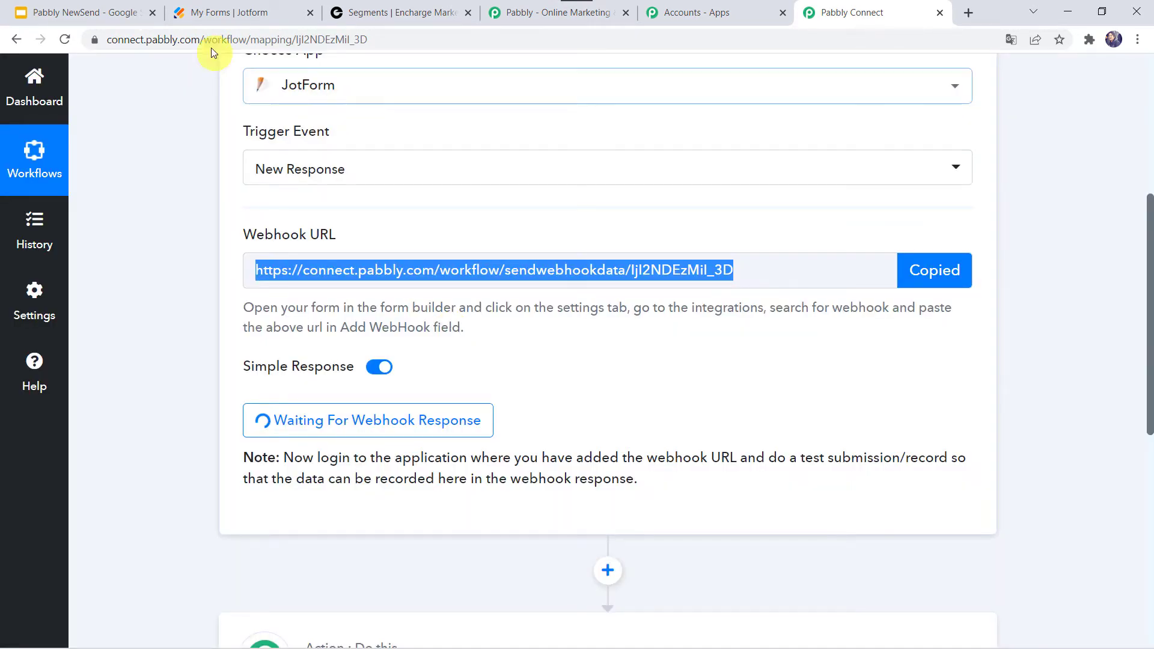
Step: Open the Contact Form's integration settings in Jotform and select the WebHooks integration
left_click(234, 12)
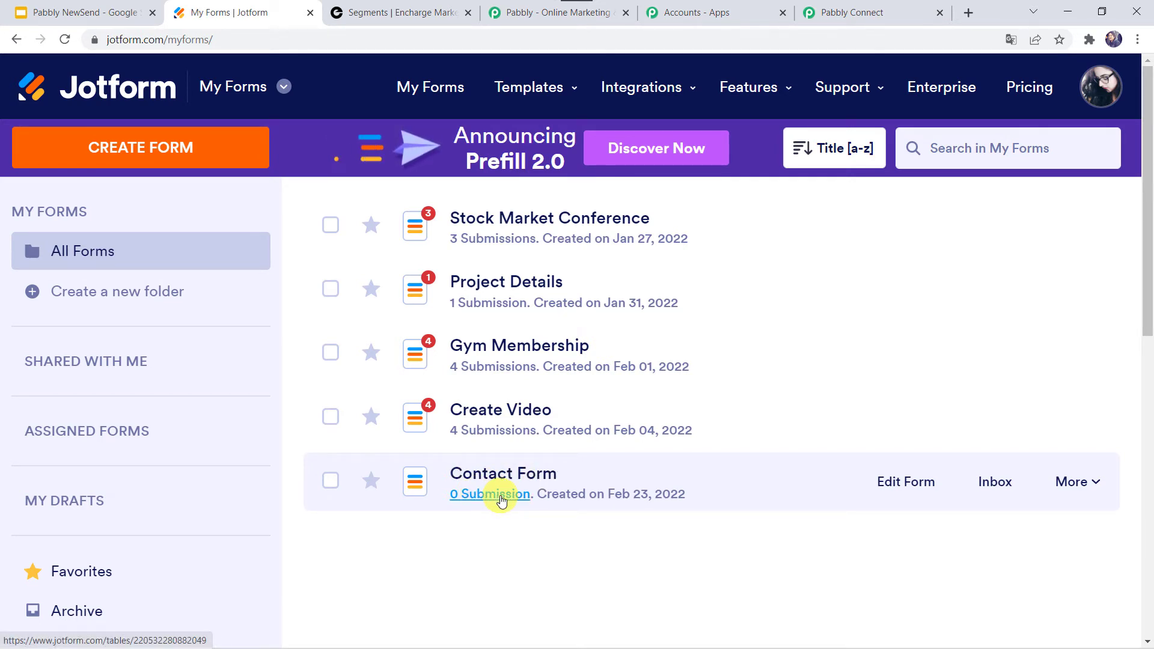
left_click(908, 484)
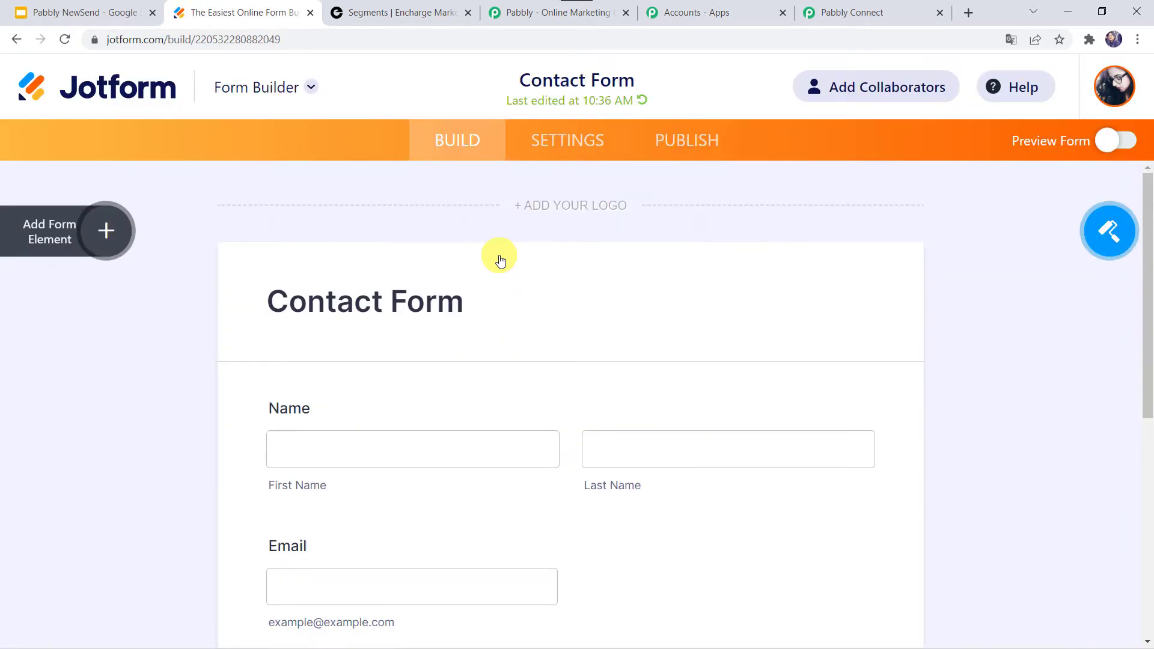
scroll(291, 346, "down", 3)
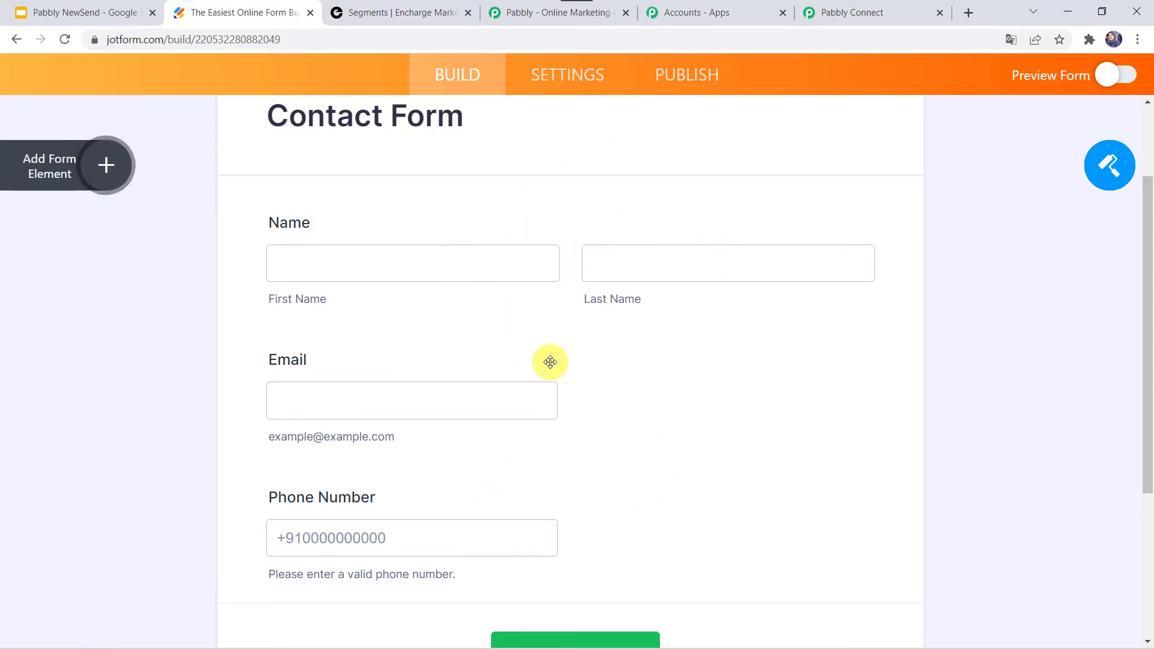
left_click(579, 80)
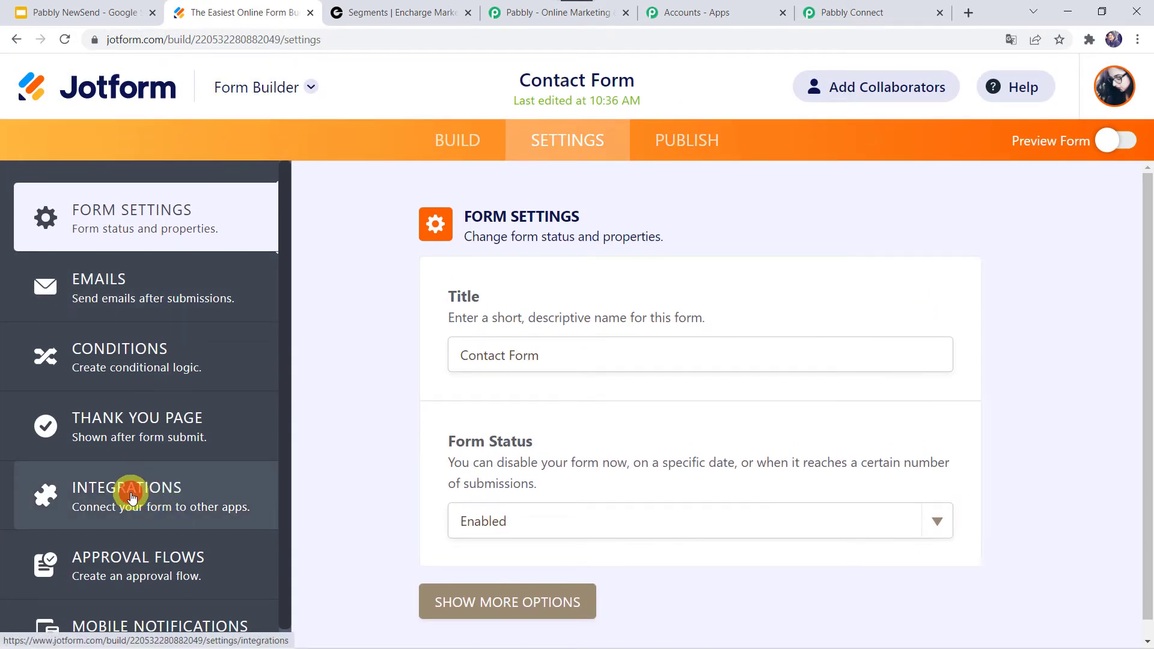
left_click(132, 498)
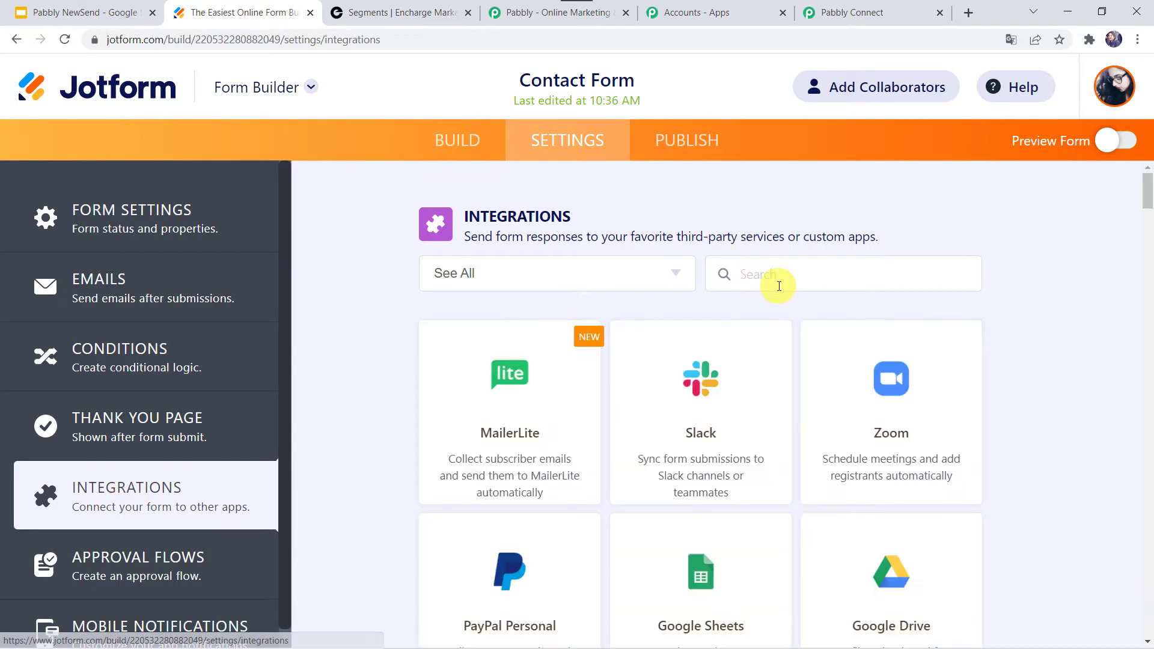
type("Web")
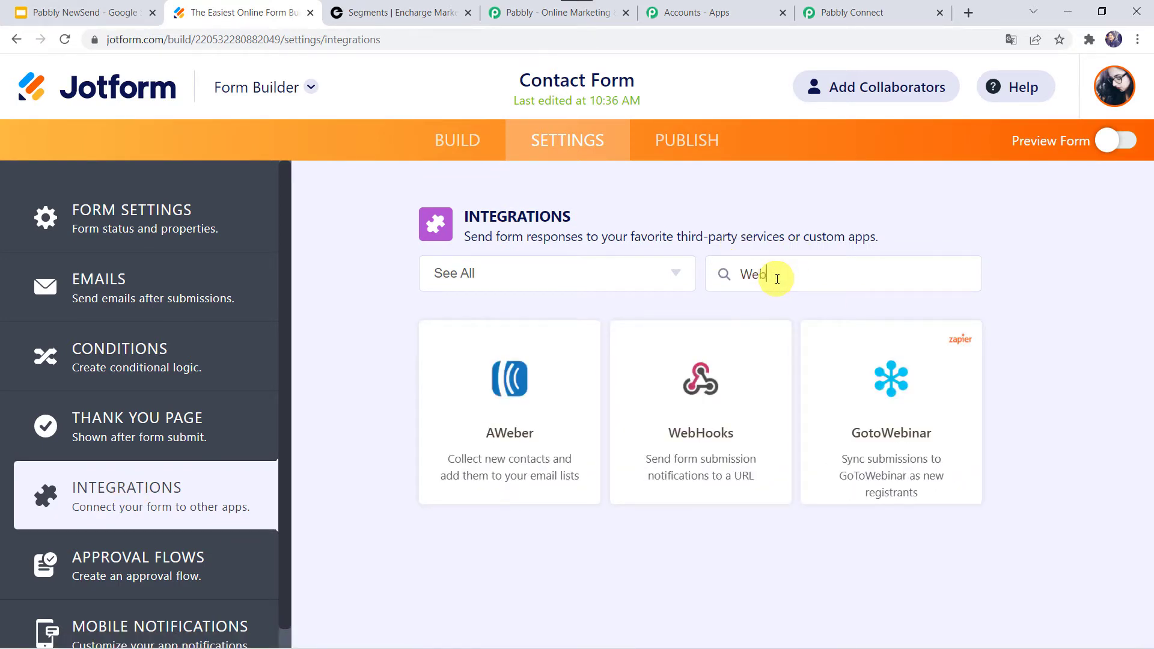
left_click(716, 440)
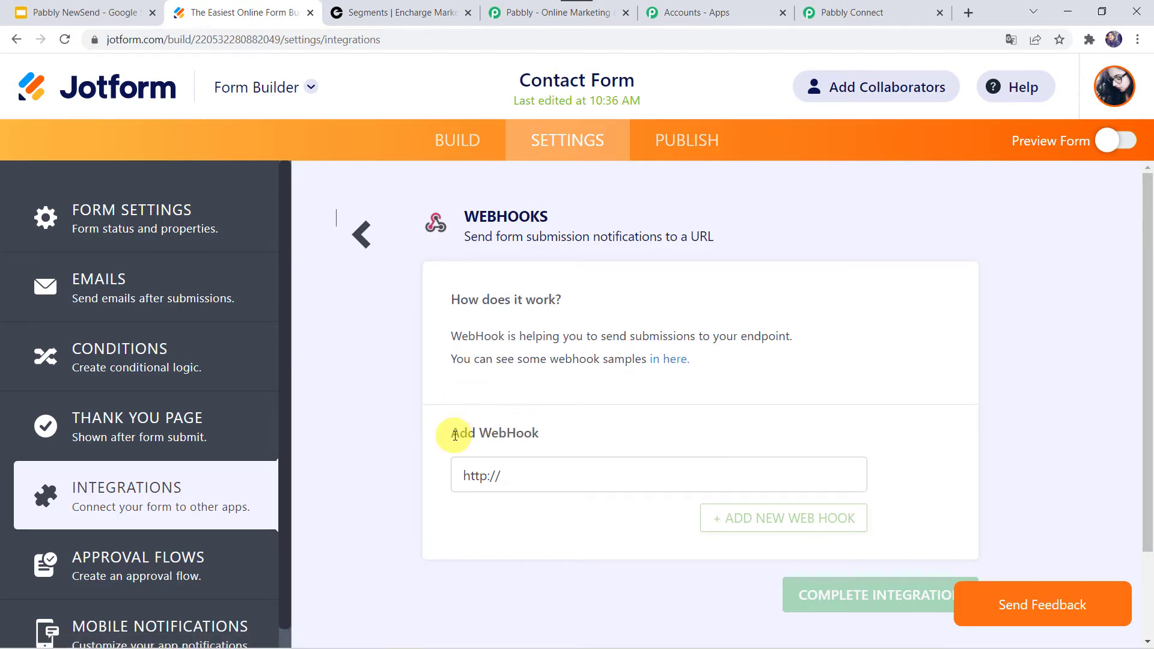
Step: Paste the Pabbly webhook URL into the Add WebHook field, removing the leftover http prefix
left_click(537, 481)
right_click(536, 481)
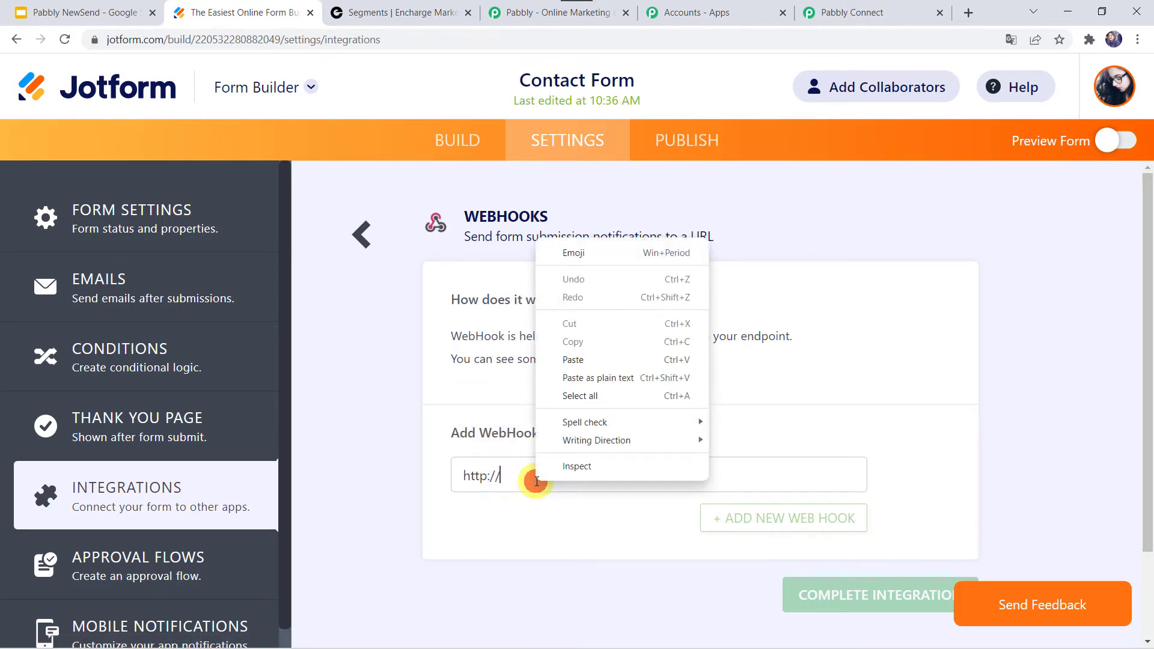
left_click(573, 361)
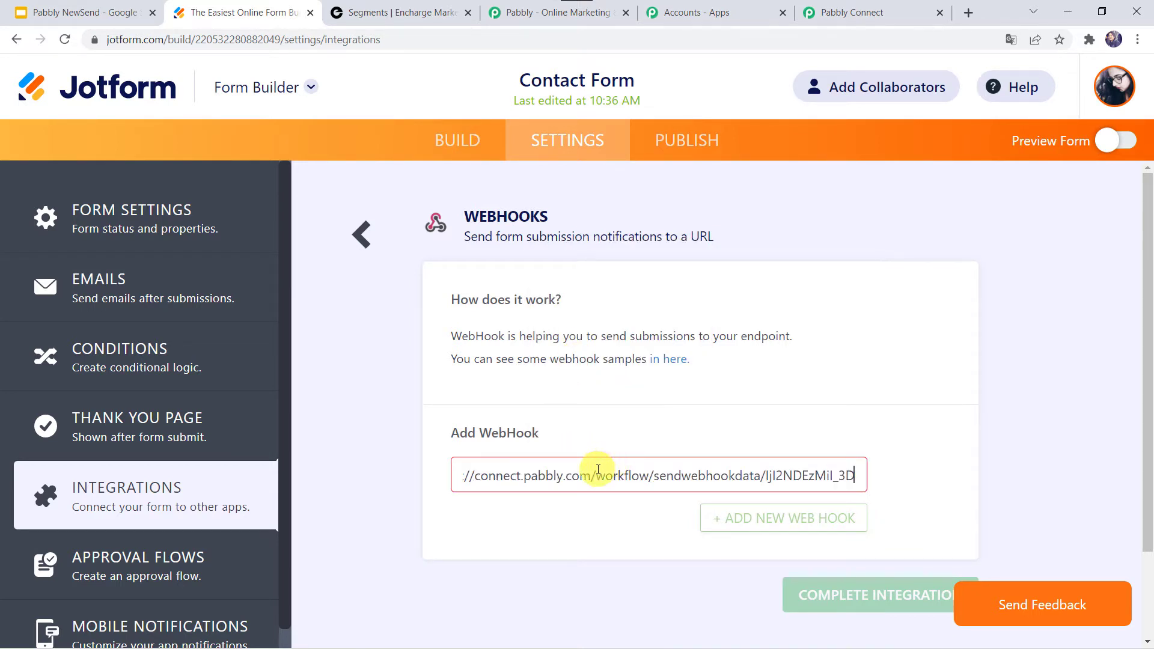
key("Home")
key("Delete")
key("Delete")
key("Delete")
key("Delete")
key("Delete")
key("Delete")
key("Delete")
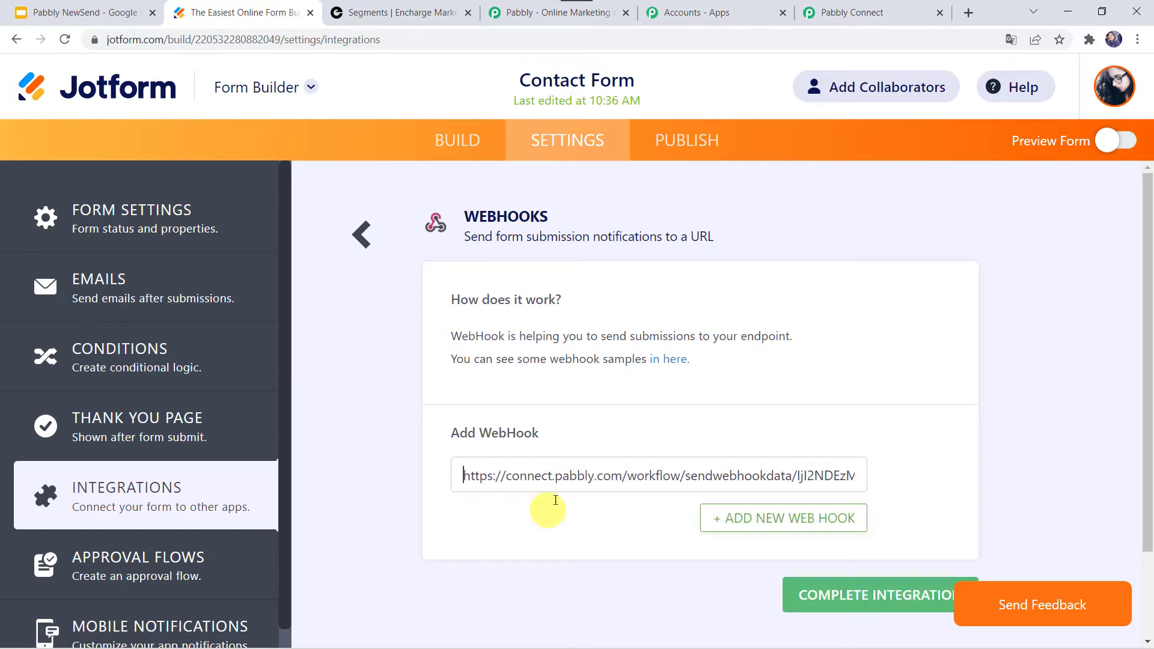
Step: Complete the webhook integration and finish it
left_click(844, 601)
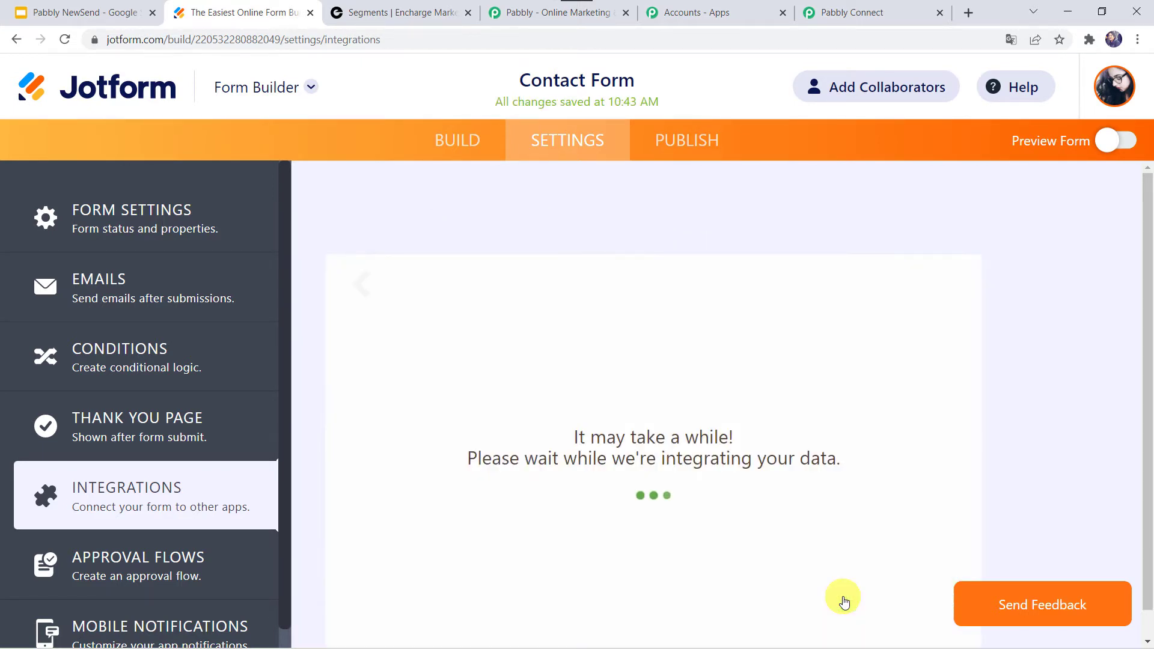
scroll(698, 471, "down", 2)
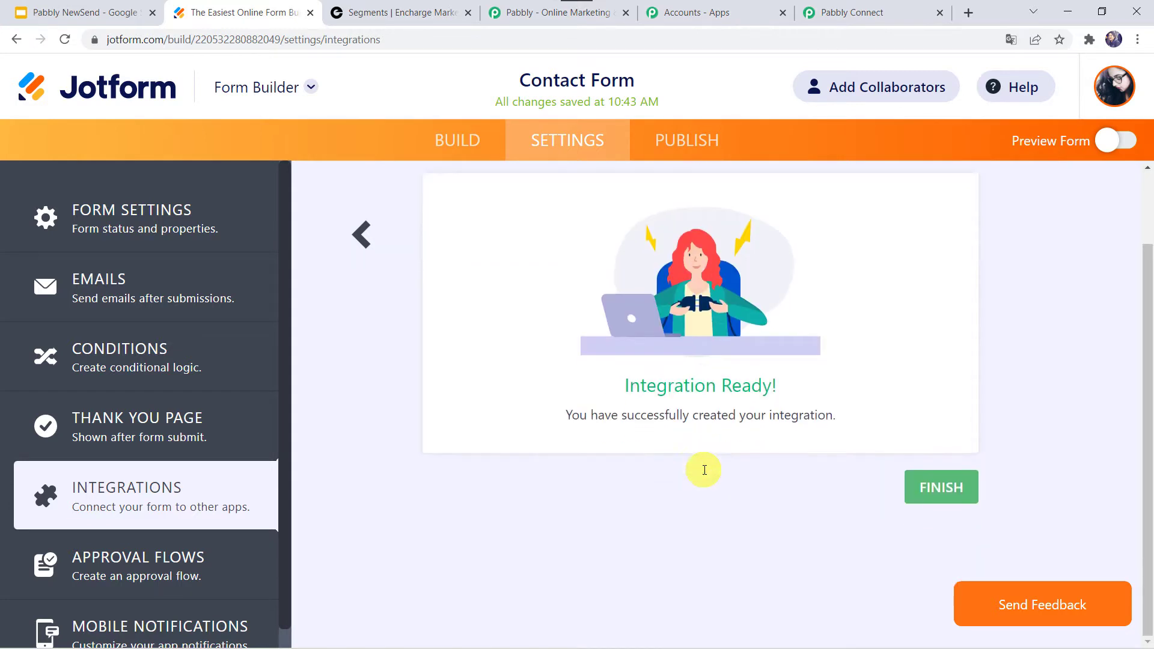
left_click(967, 484)
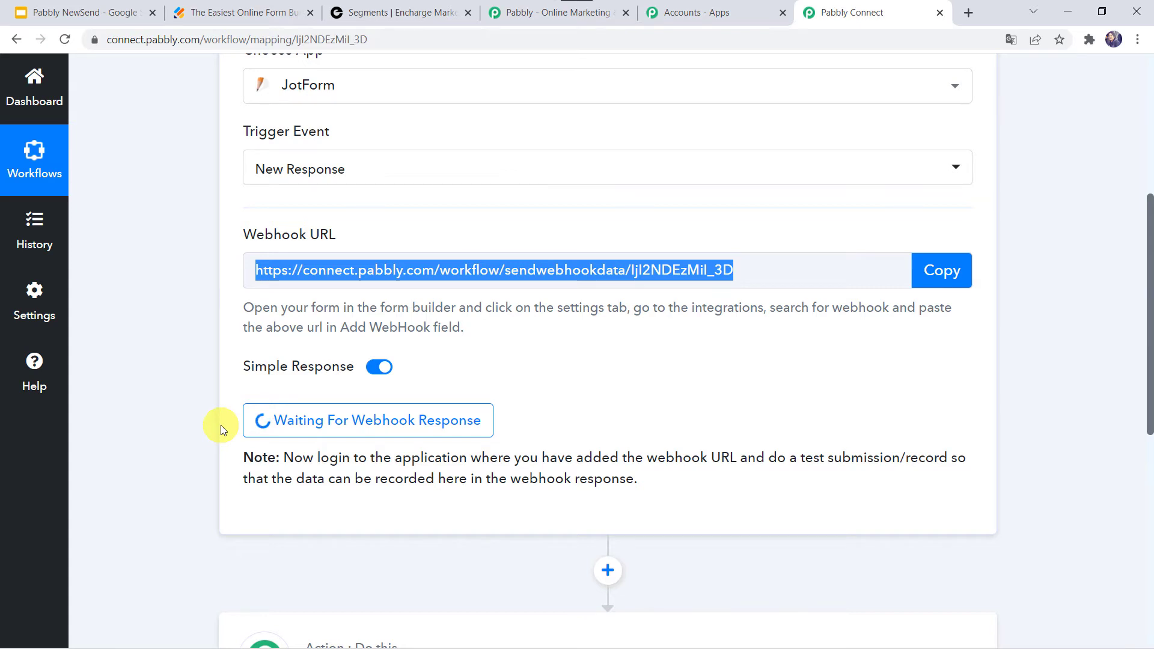
Step: Open the Contact Form's publish options and copy its direct share link
left_click(230, 22)
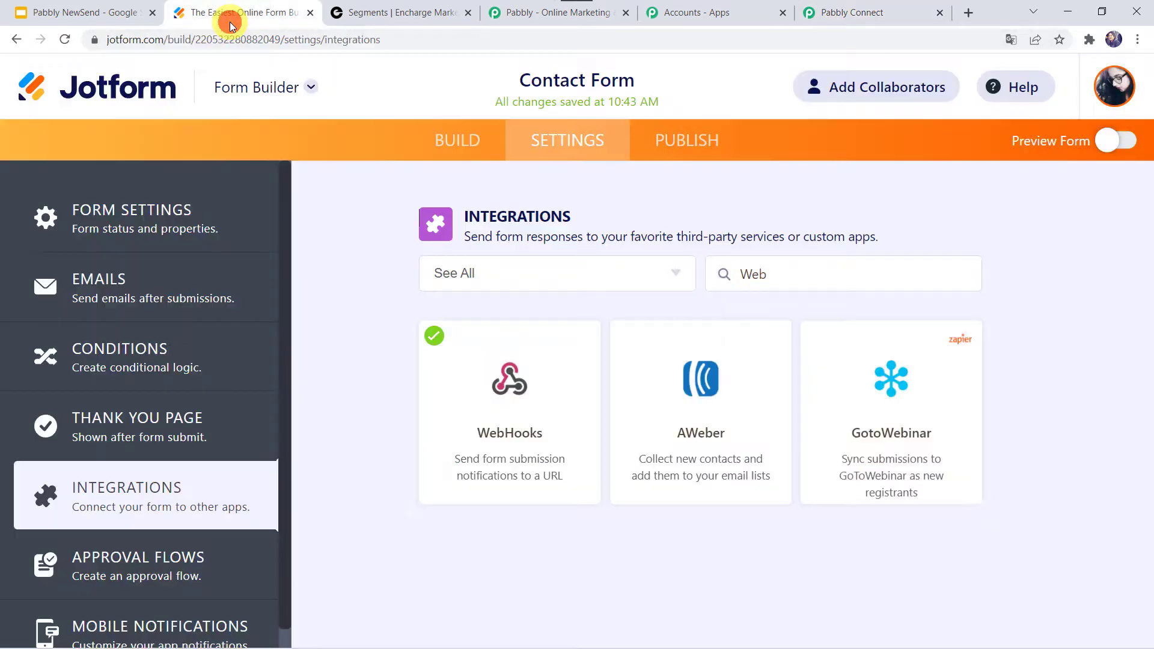
left_click(684, 148)
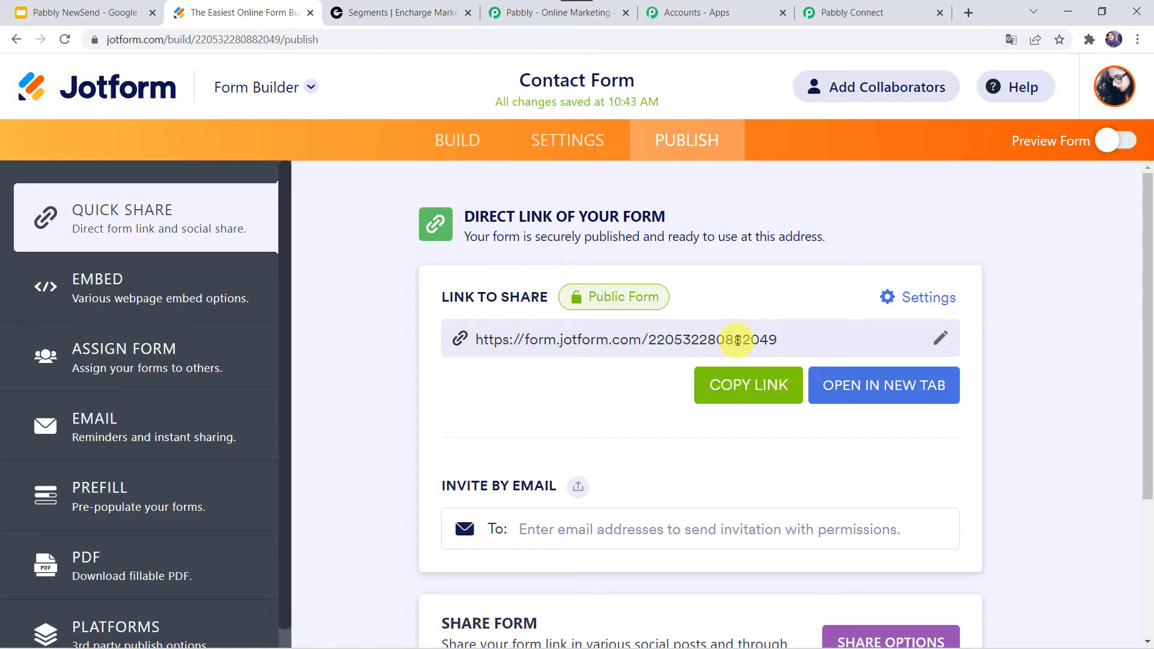
left_click(737, 388)
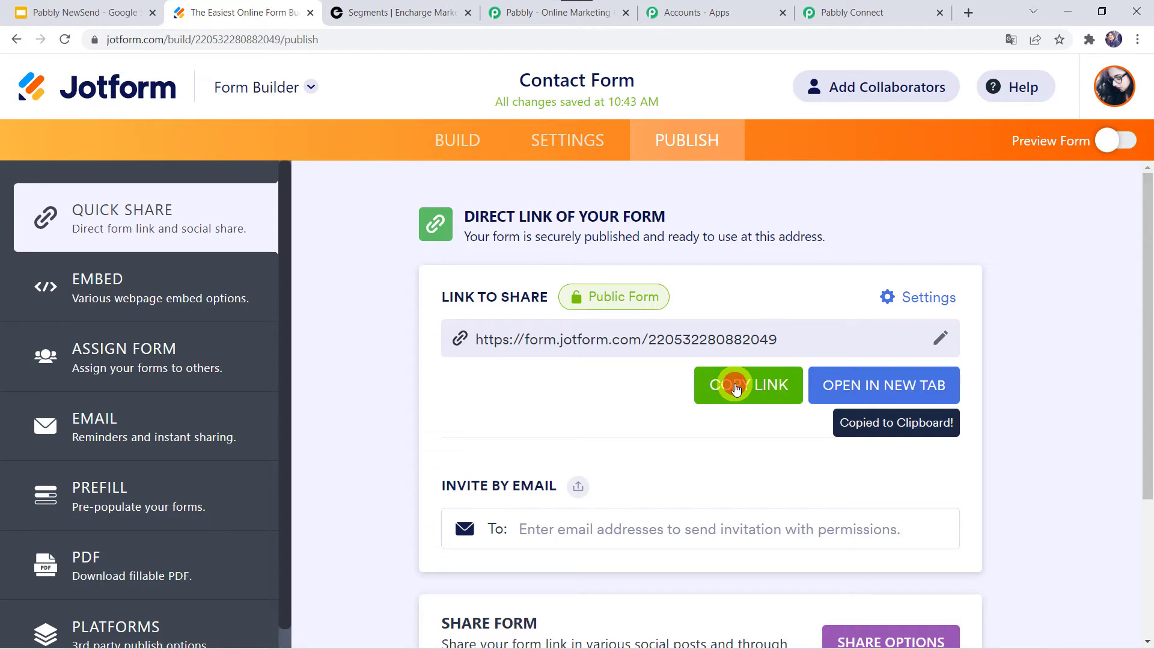
Step: Open the copied form link in a new browser tab
left_click(968, 13)
key("ctrl+v")
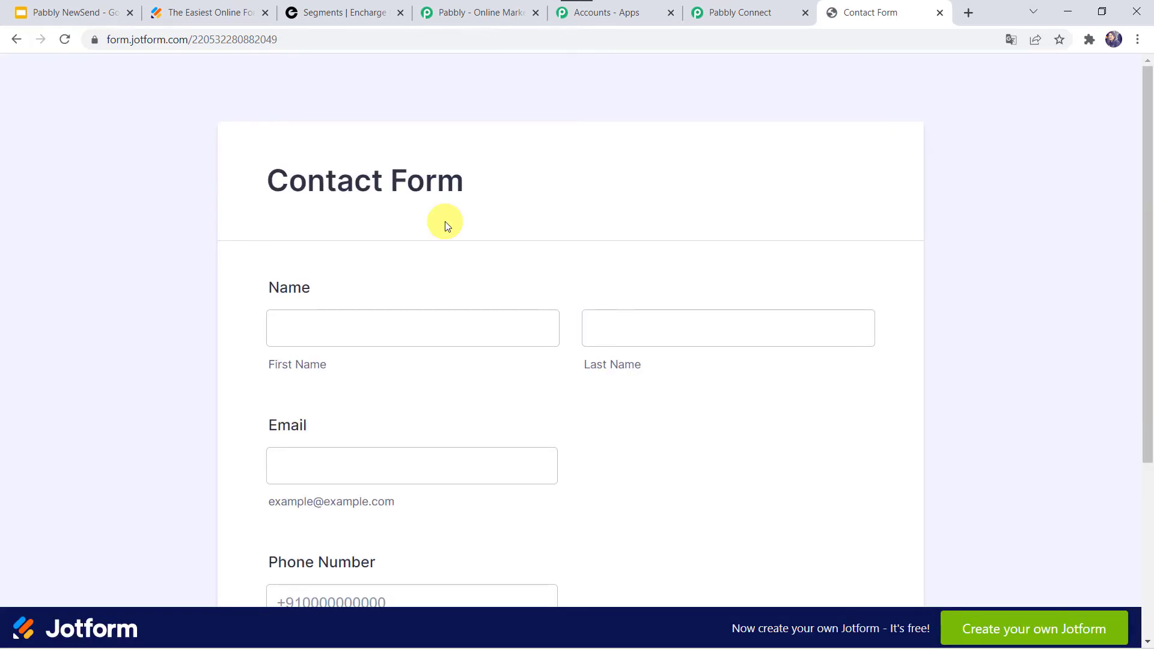
Step: Fill in the Contact Form with a test contact's first and last name, e-mail and phone number, and submit it
left_click(313, 328)
type("Adam")
key("Tab")
key("Tab")
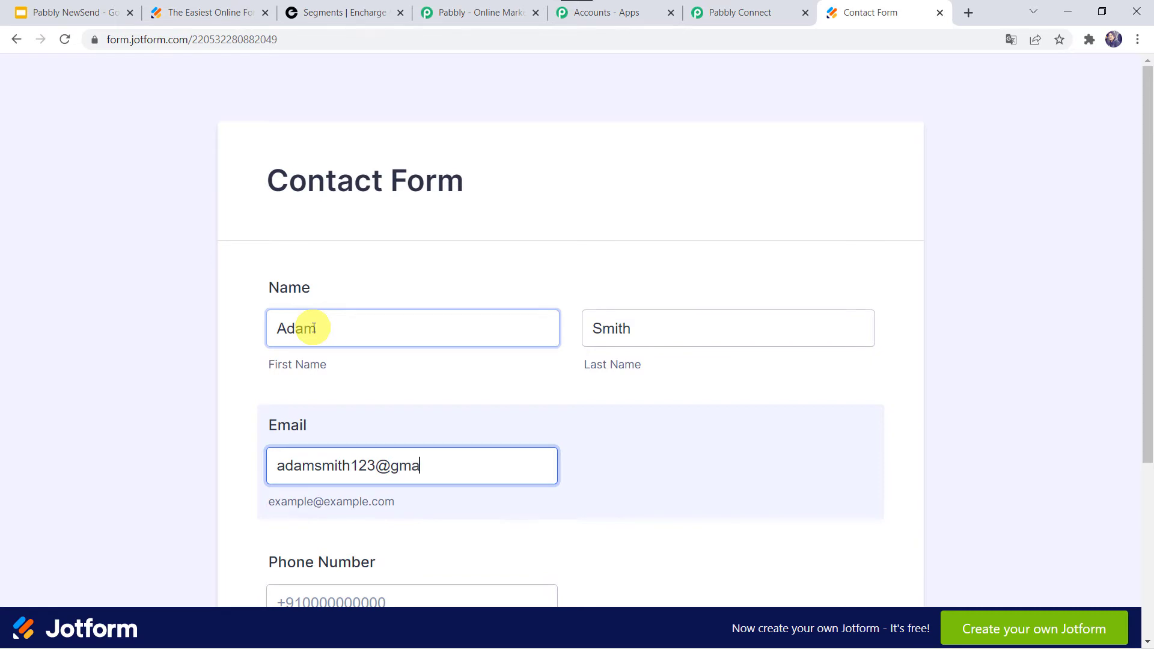
key("Tab")
type("+91")
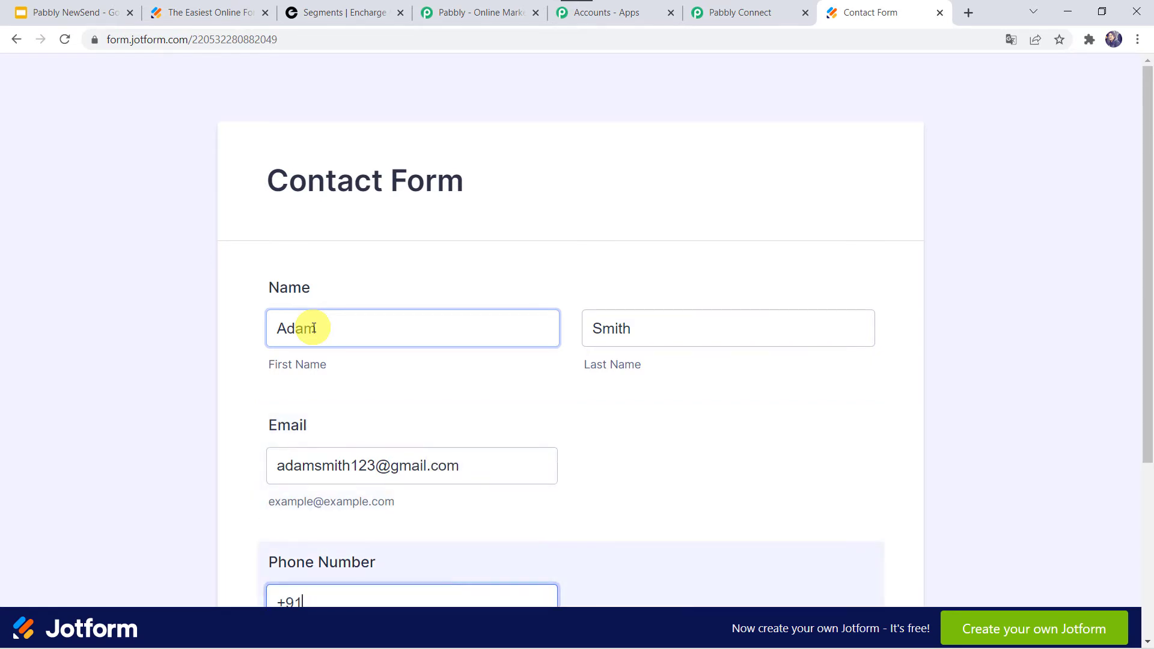
scroll(314, 328, "down", 3)
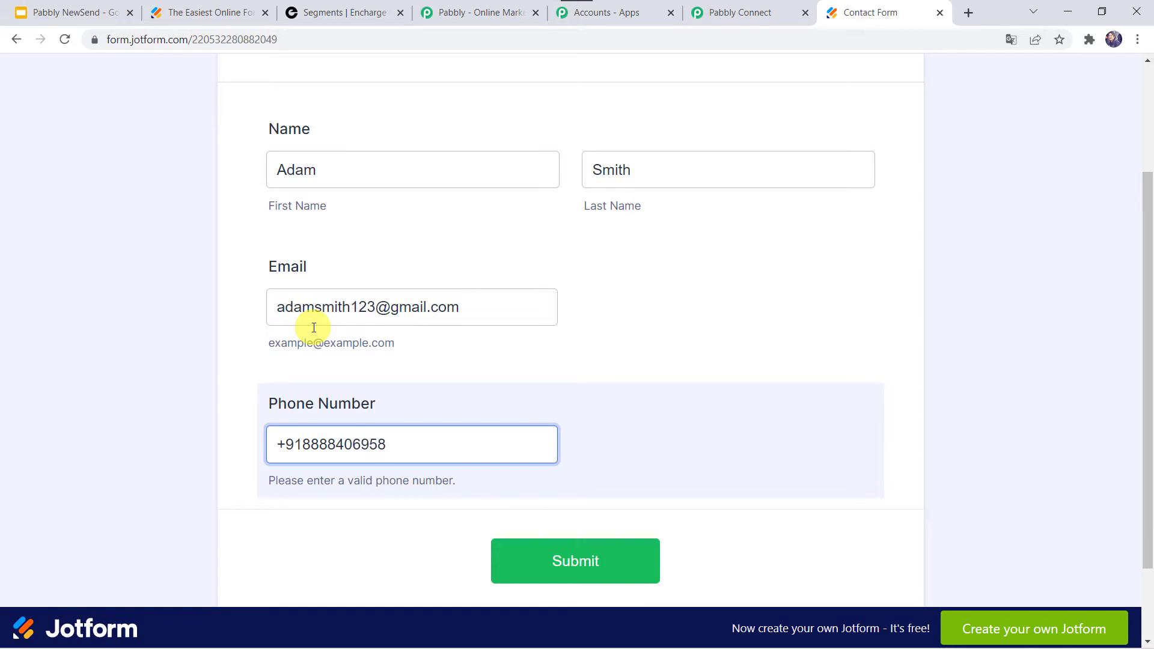
left_click(549, 548)
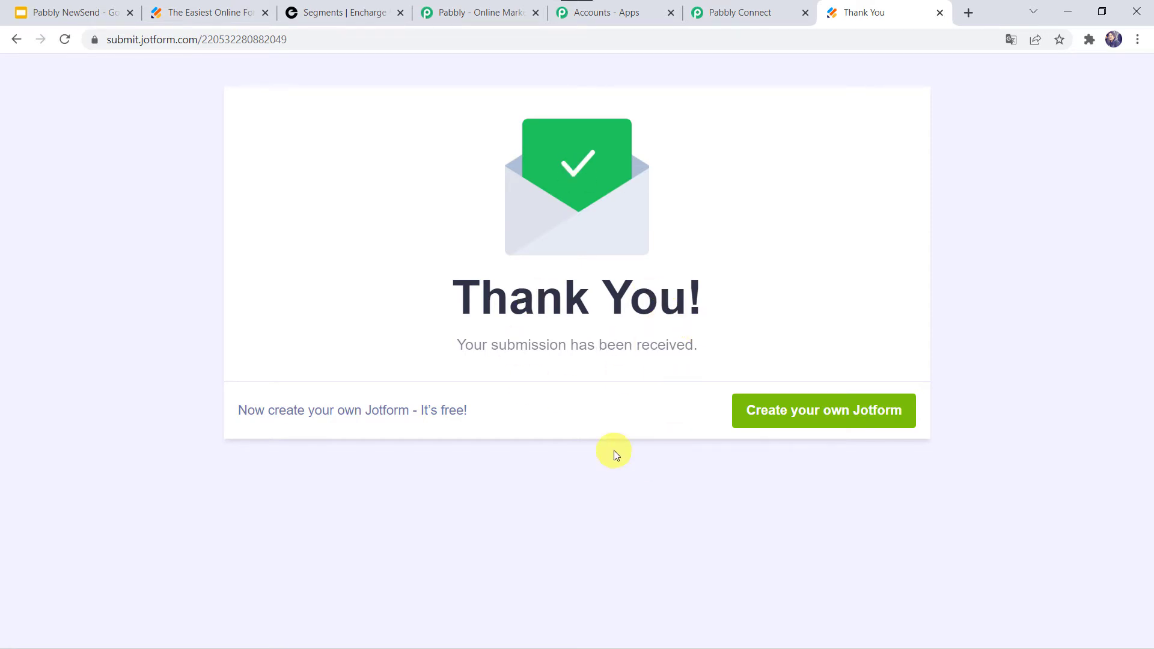
Step: Return to the Pabbly workflow and review the webhook response captured from the test submission
left_click(736, 10)
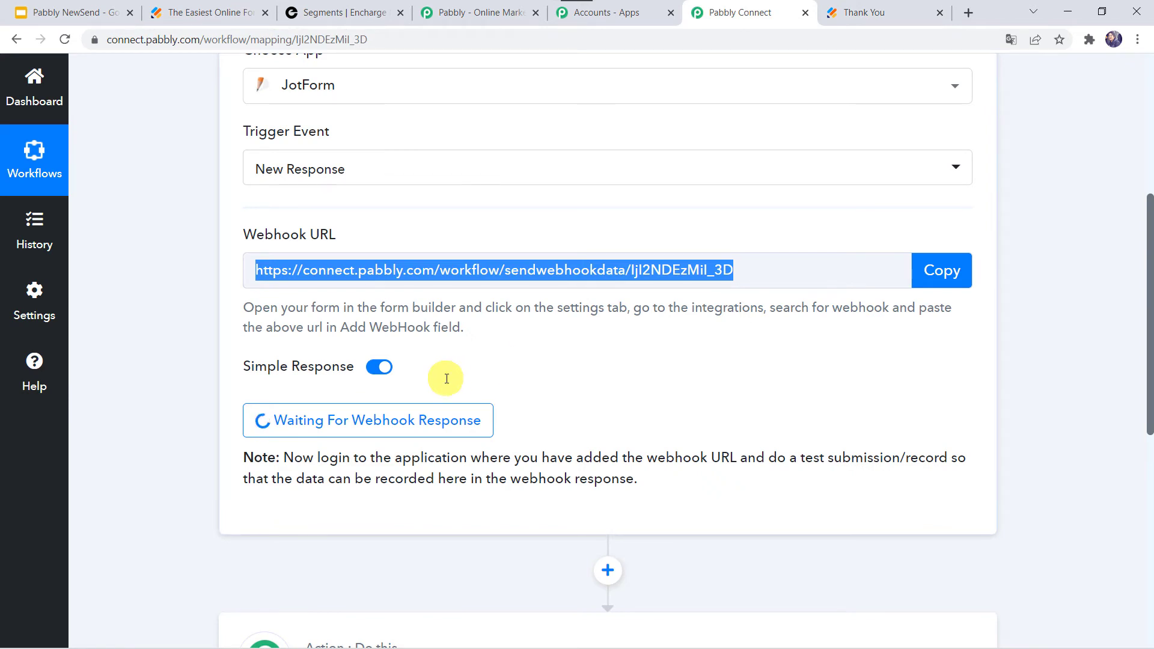
scroll(447, 378, "down", 4)
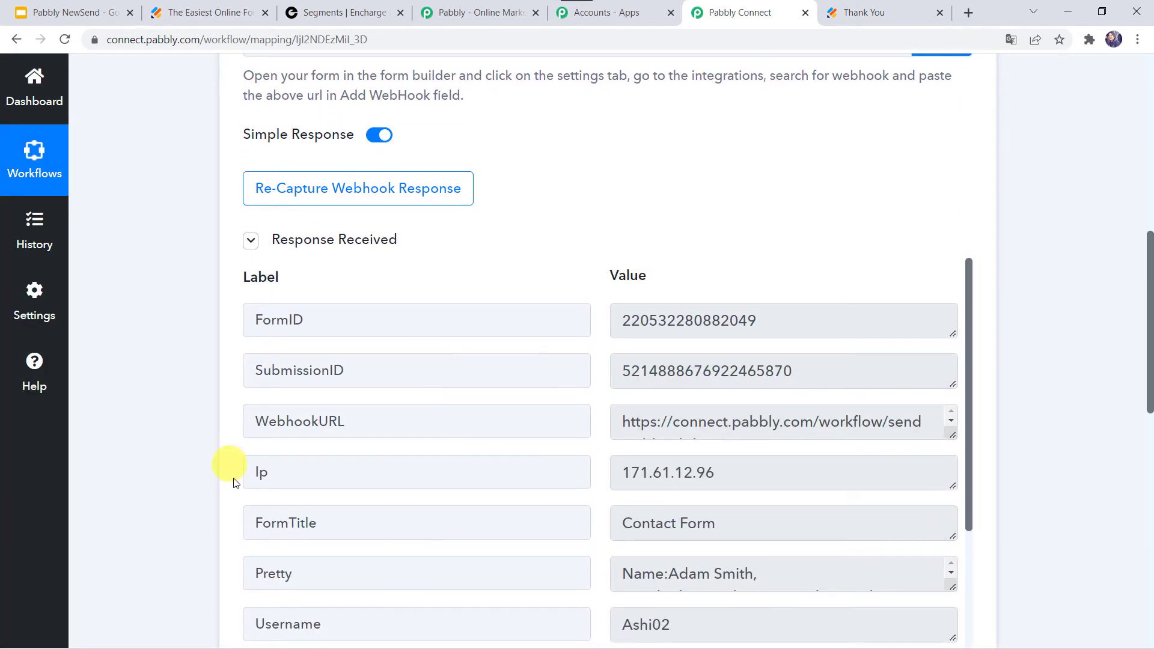
scroll(192, 446, "down", 3)
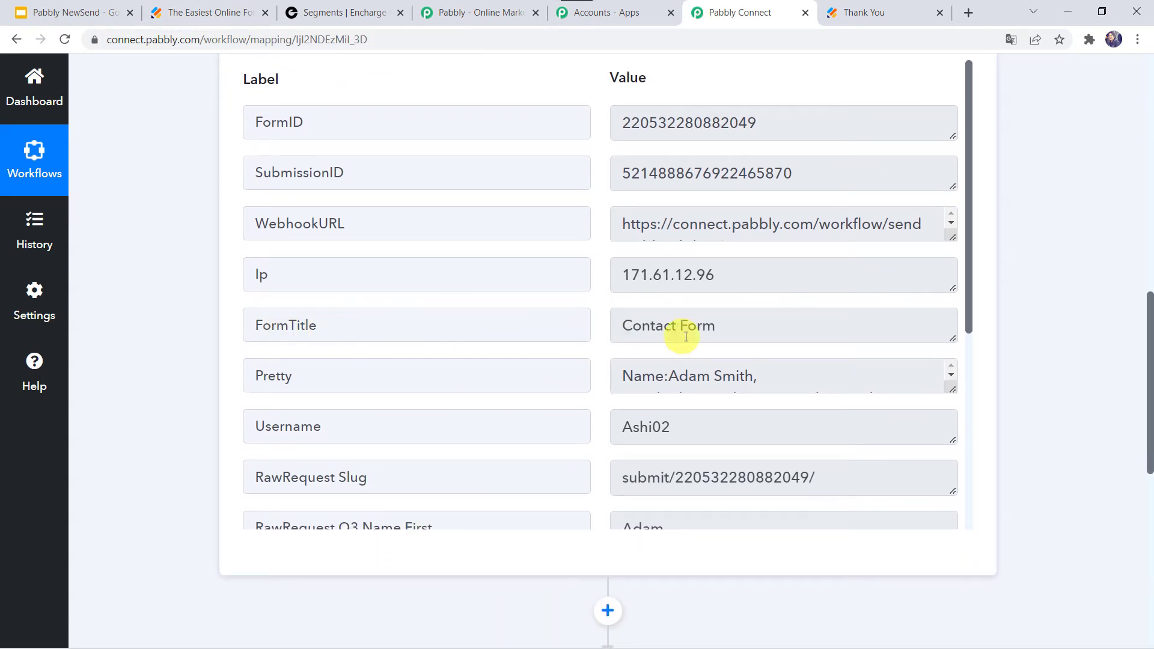
scroll(685, 327, "down", 3)
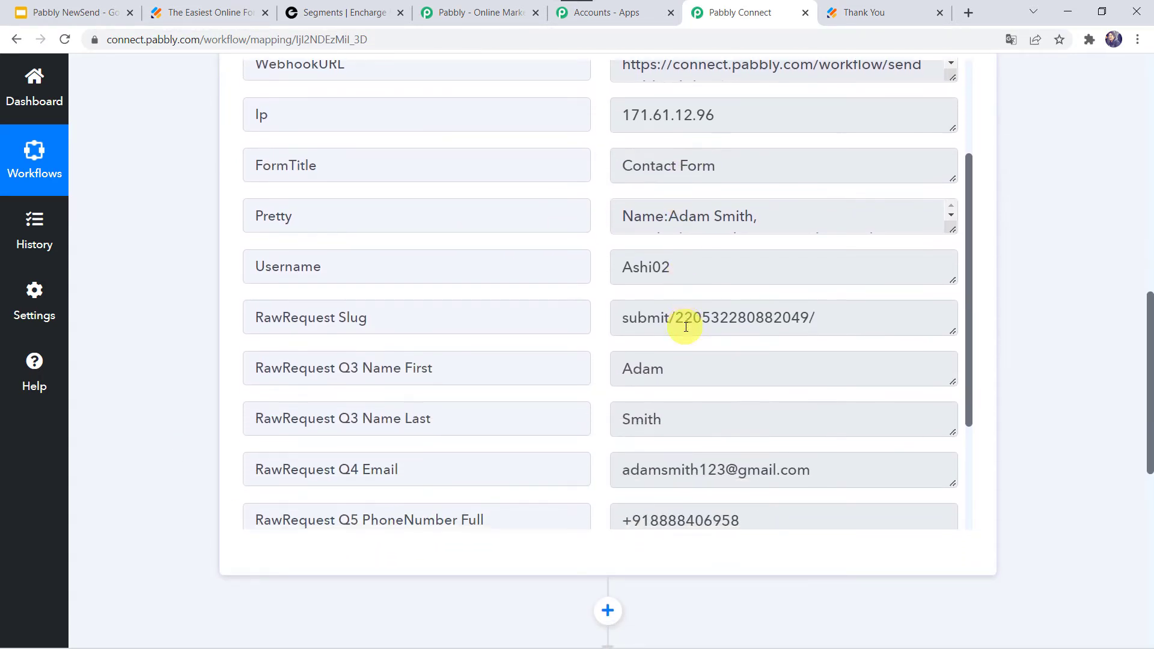
scroll(643, 290, "down", 2)
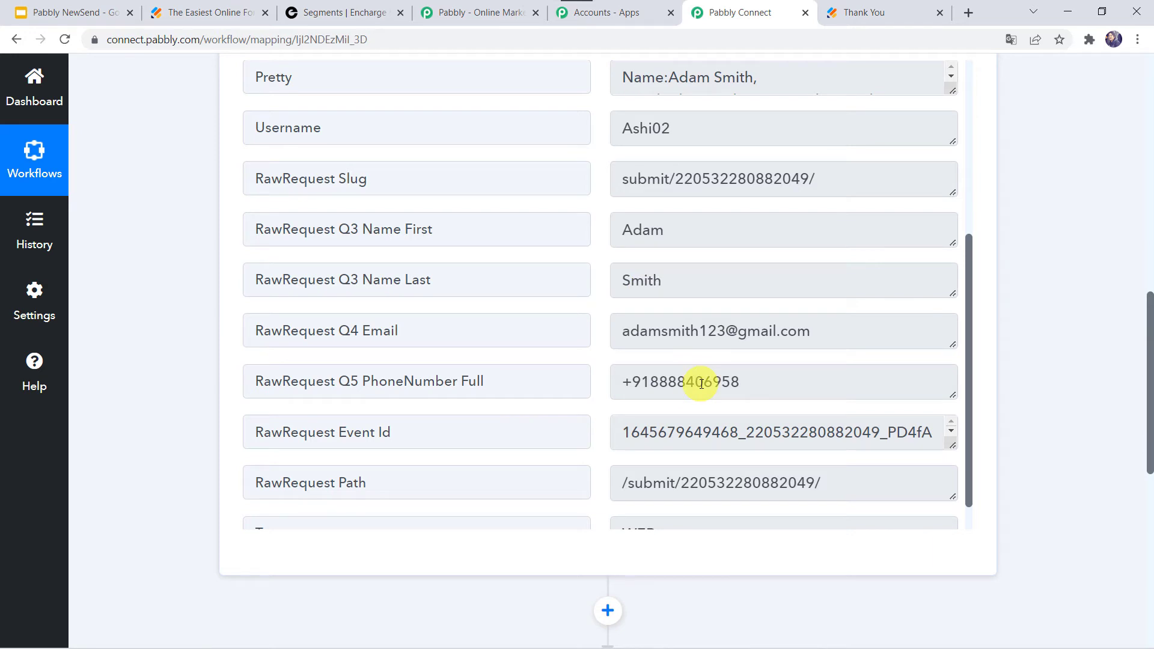
scroll(691, 379, "up", 1)
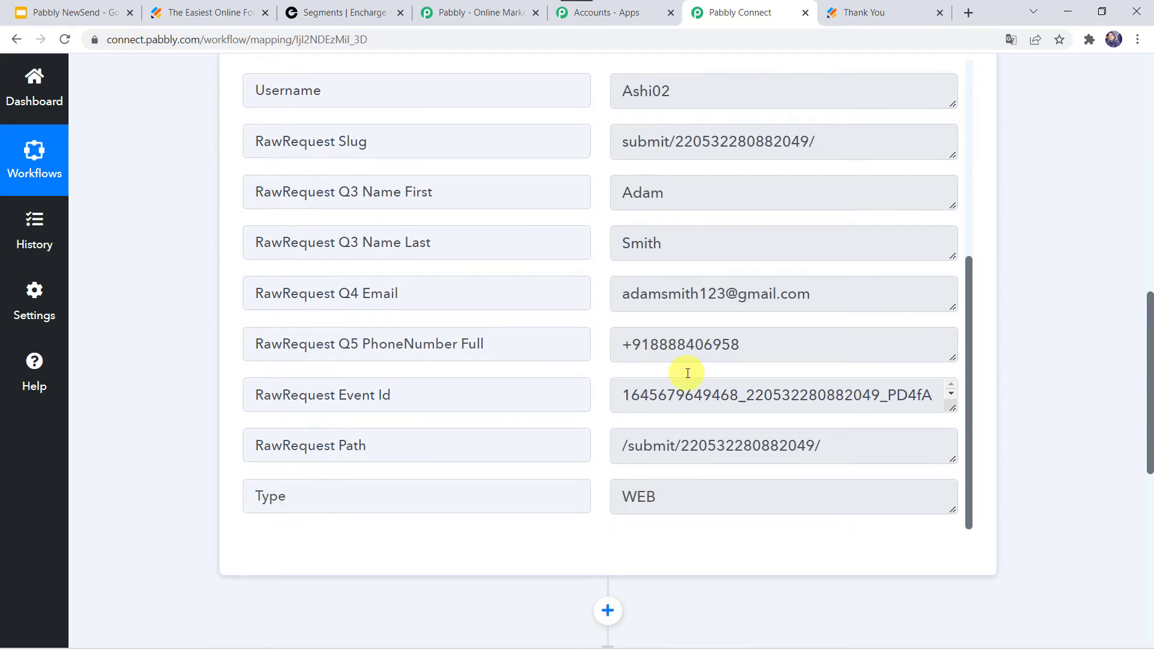
scroll(687, 373, "up", 3)
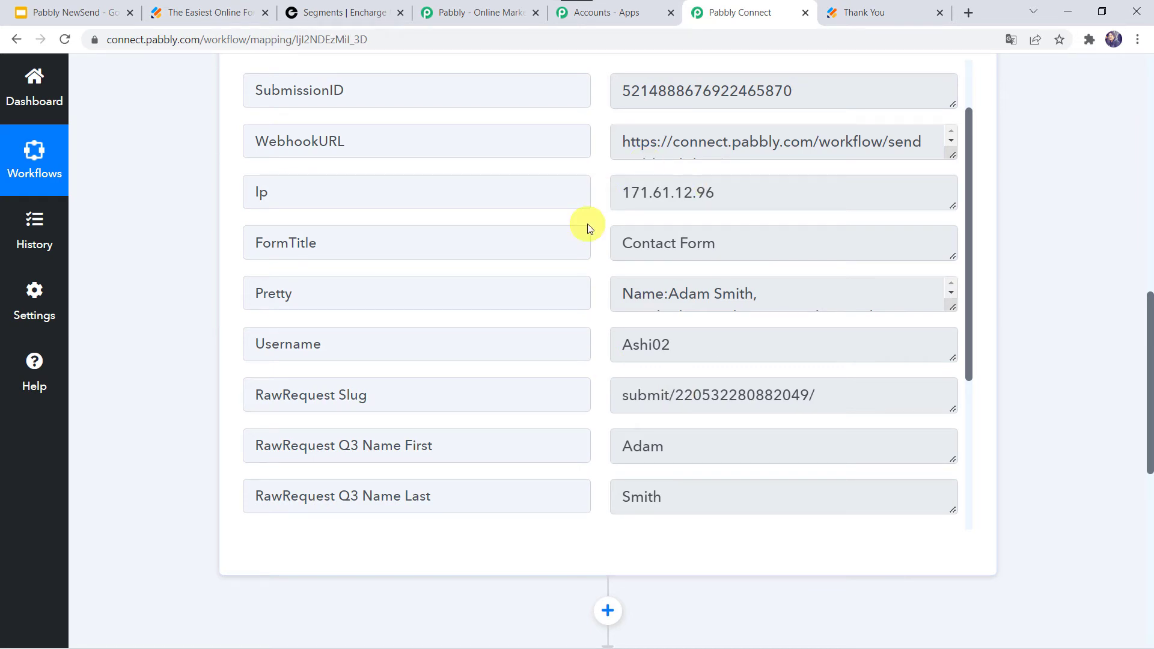
scroll(172, 577, "down", 9)
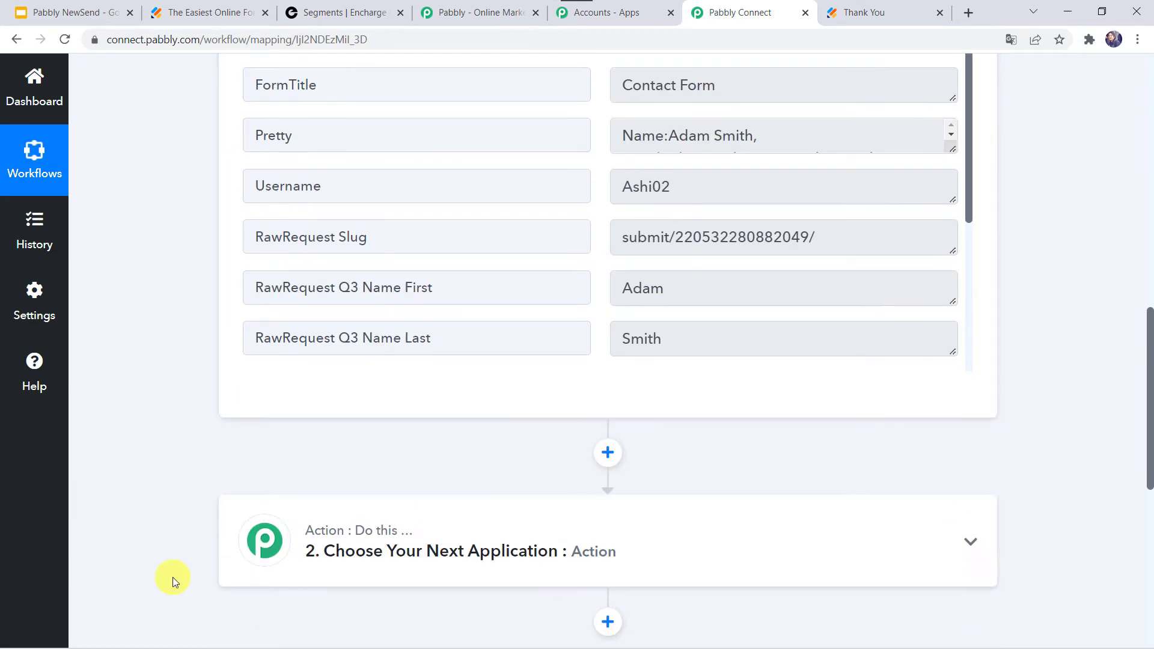
Step: Choose Encharge as the action app with the Add or Update Person action event
left_click(532, 161)
left_click(364, 269)
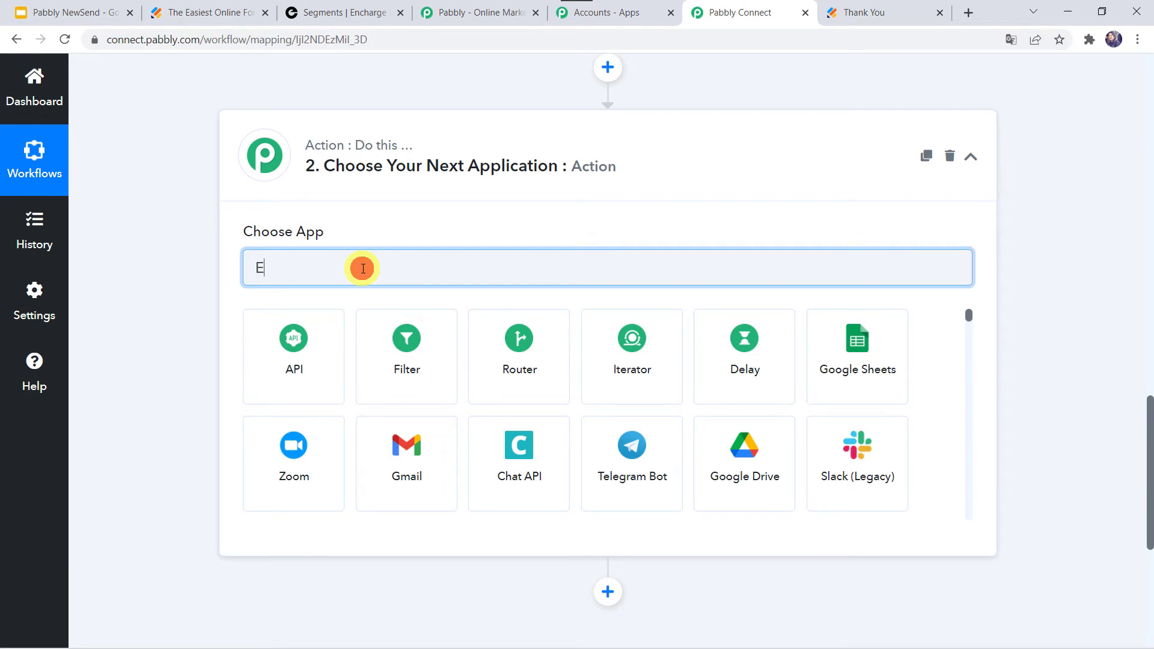
type("Encha")
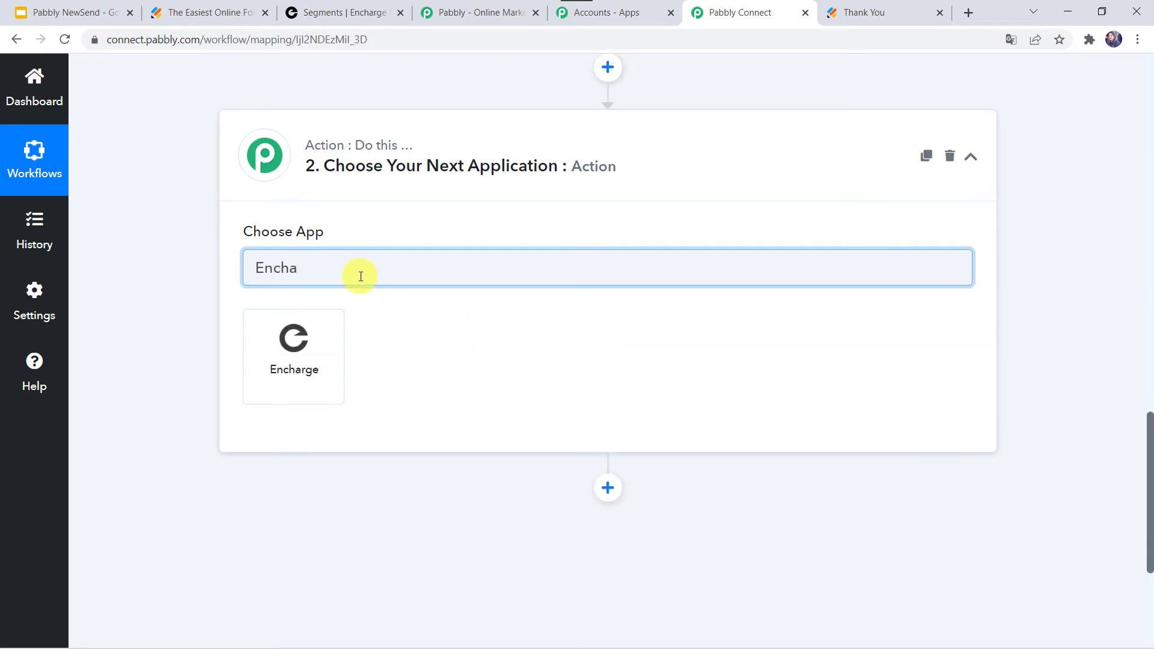
left_click(304, 344)
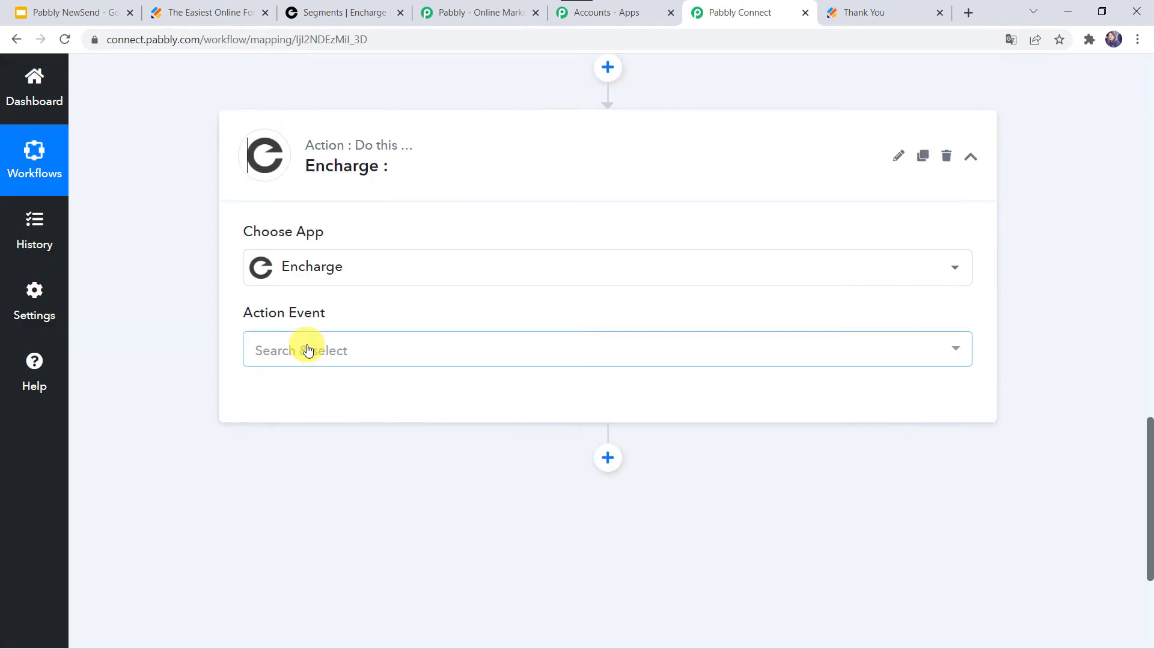
left_click(306, 353)
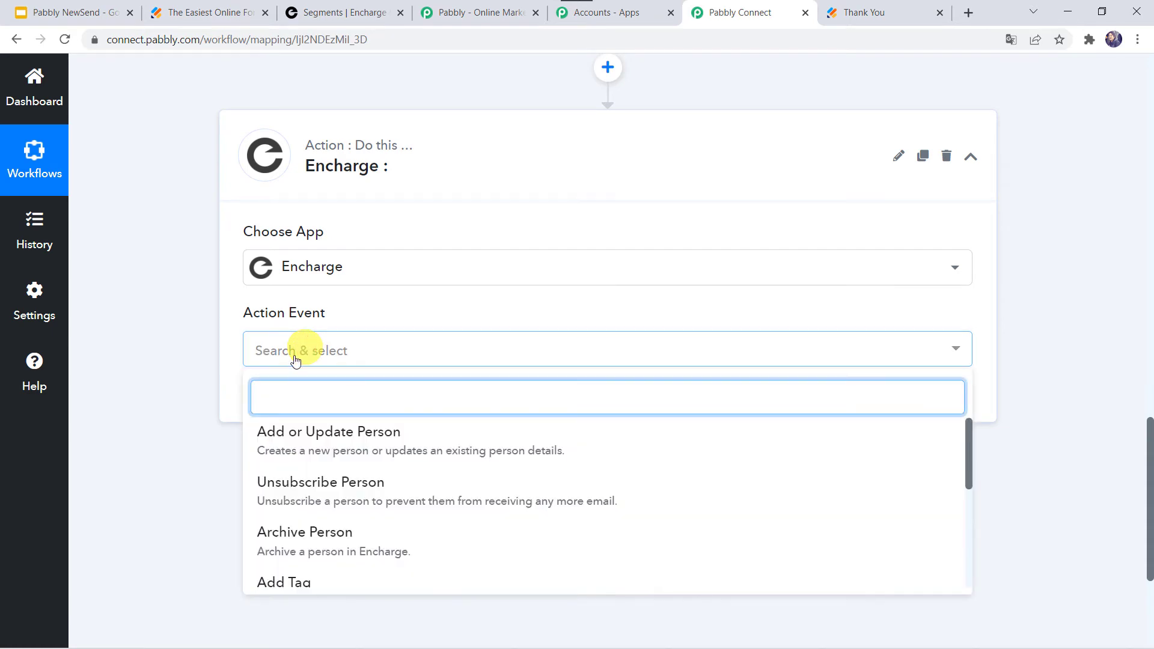
left_click(380, 446)
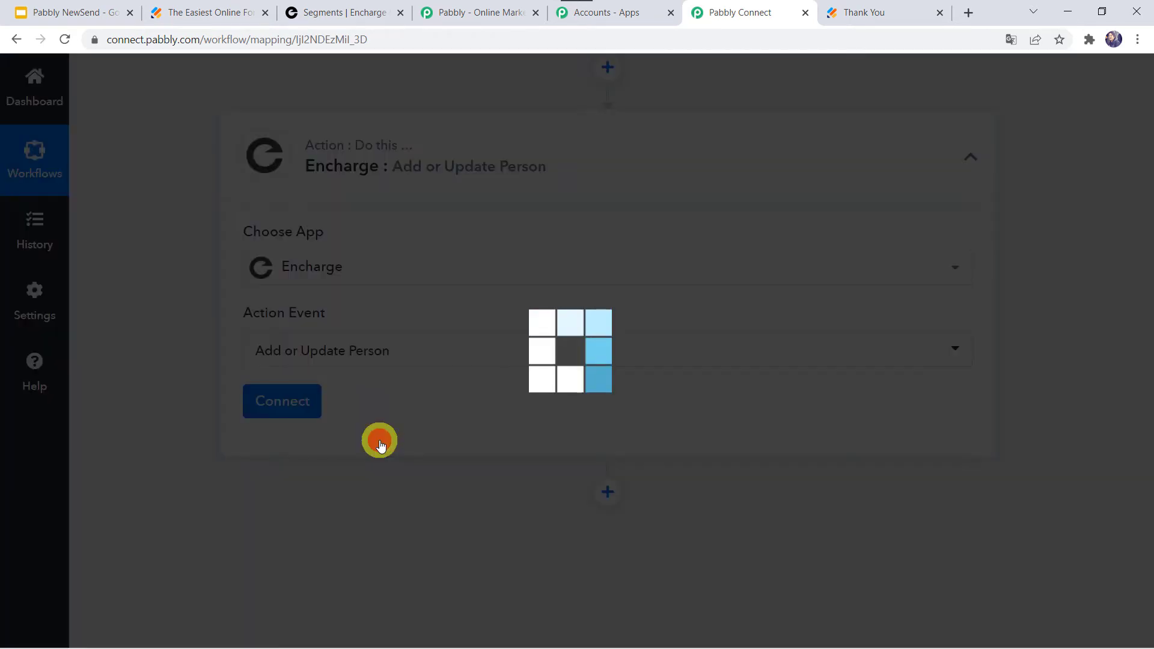
Step: Add a new Encharge connection and allow Pabbly Connect to access the Encharge account
left_click(283, 413)
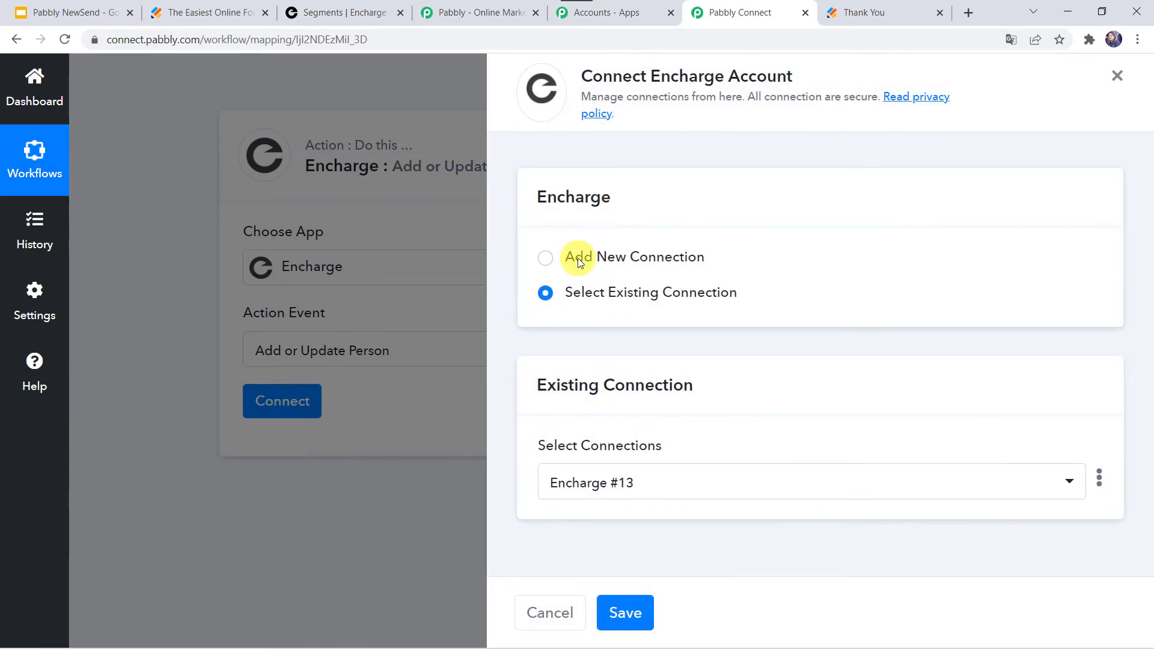
left_click(579, 263)
left_click(653, 463)
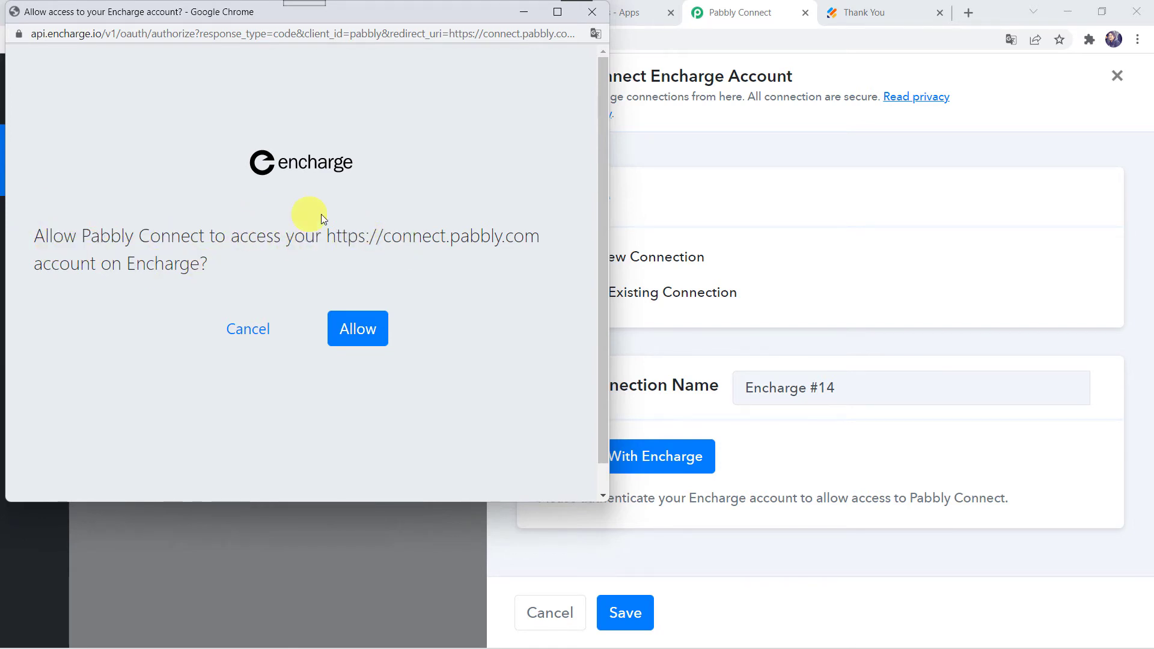
left_click(365, 332)
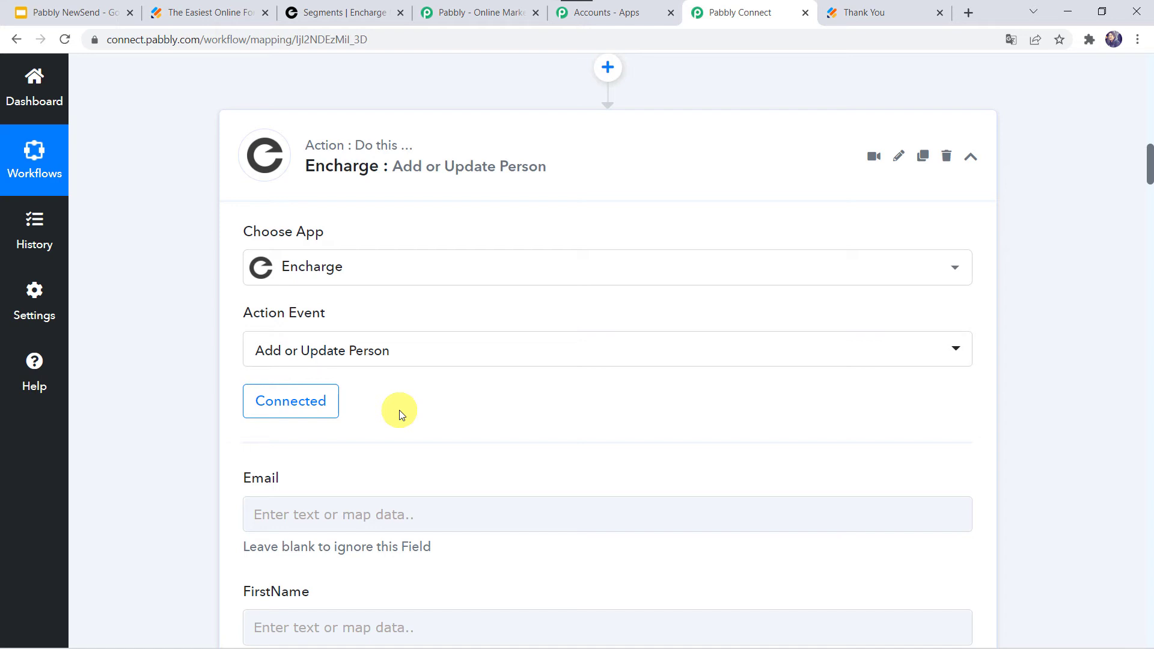
Step: Map the Email field to the JotForm RawRequest Q4 Email value
scroll(401, 414, "down", 3)
scroll(401, 414, "down", 1)
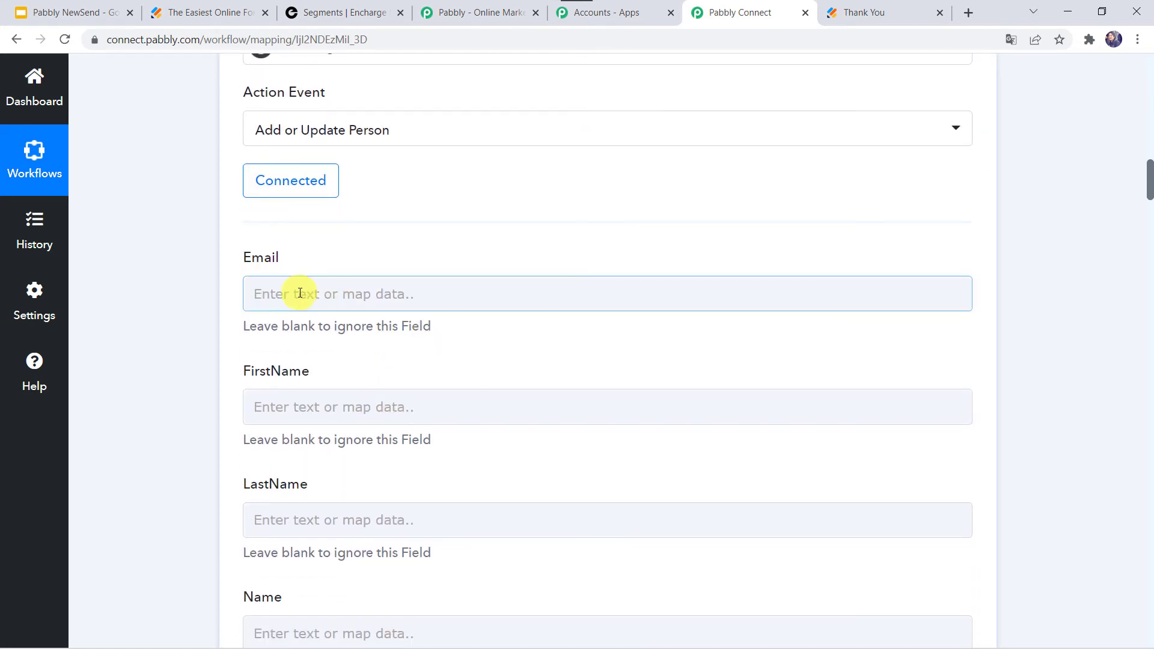
left_click(281, 511)
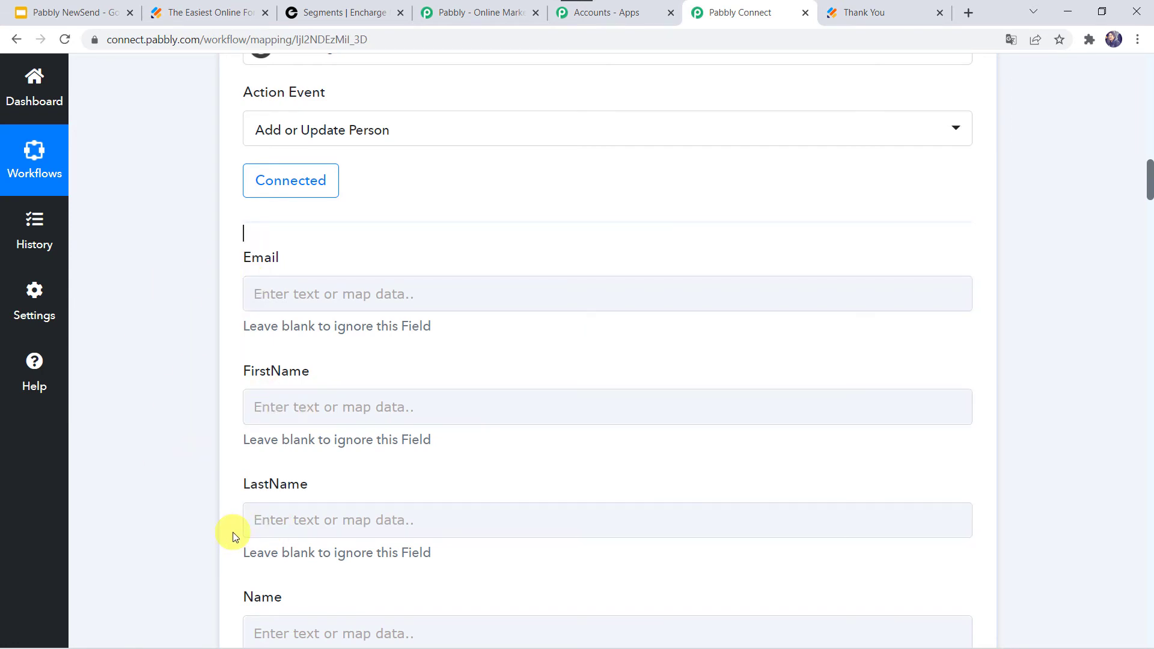
scroll(117, 290, "up", 12)
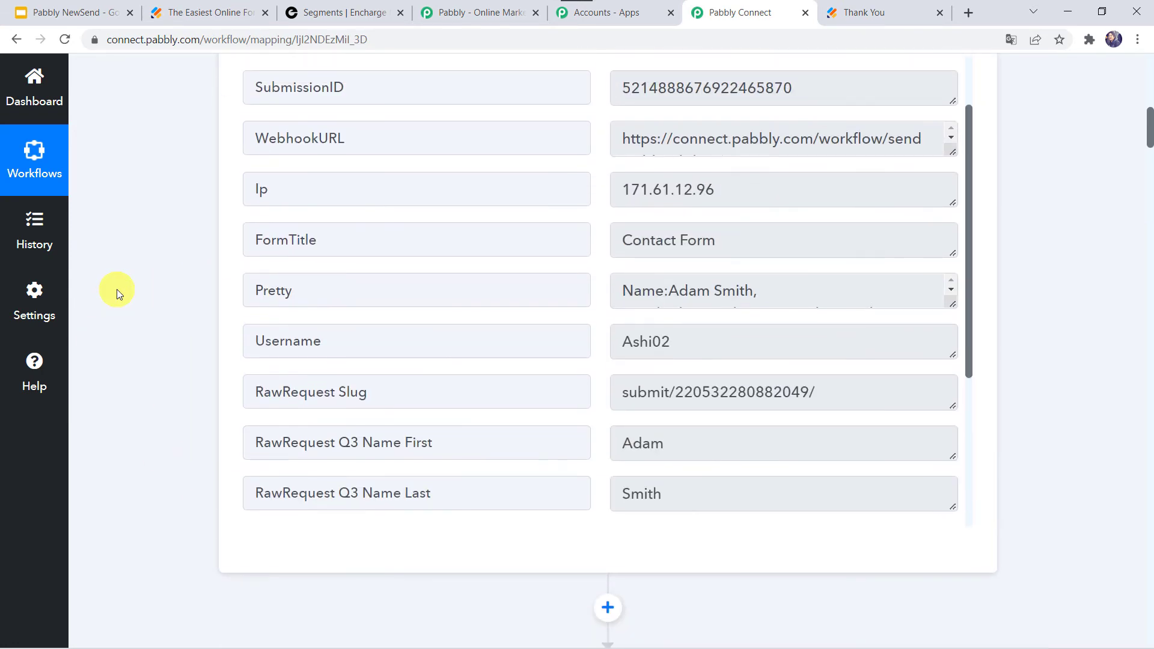
scroll(620, 237, "up", 2)
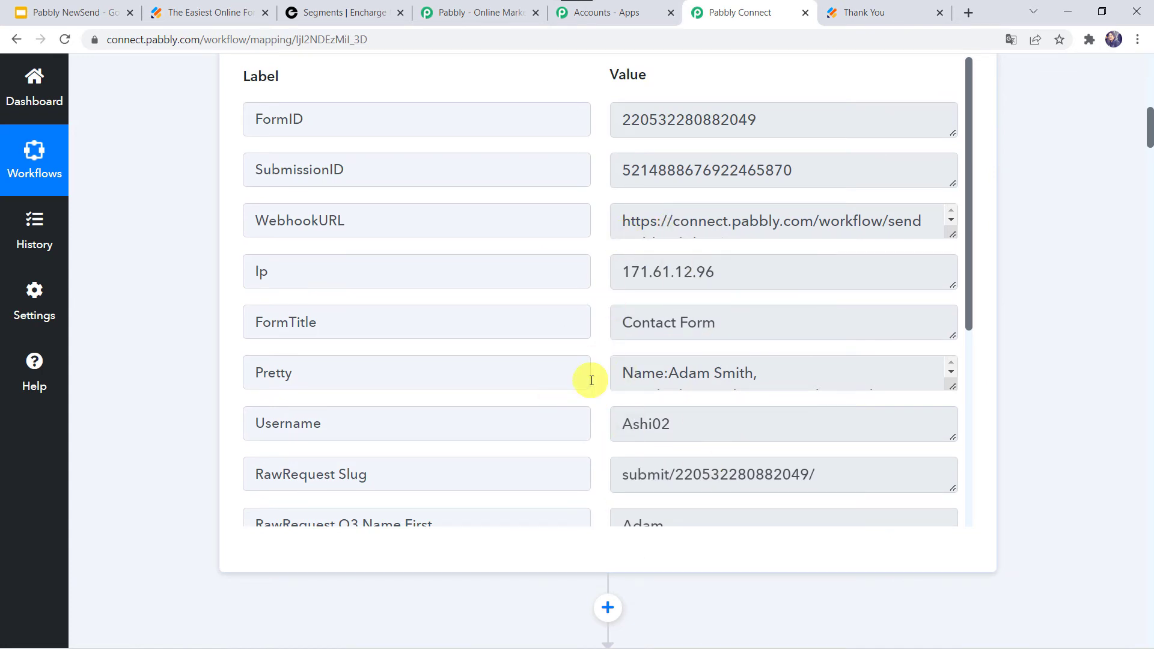
scroll(192, 528, "down", 8)
scroll(192, 529, "down", 4)
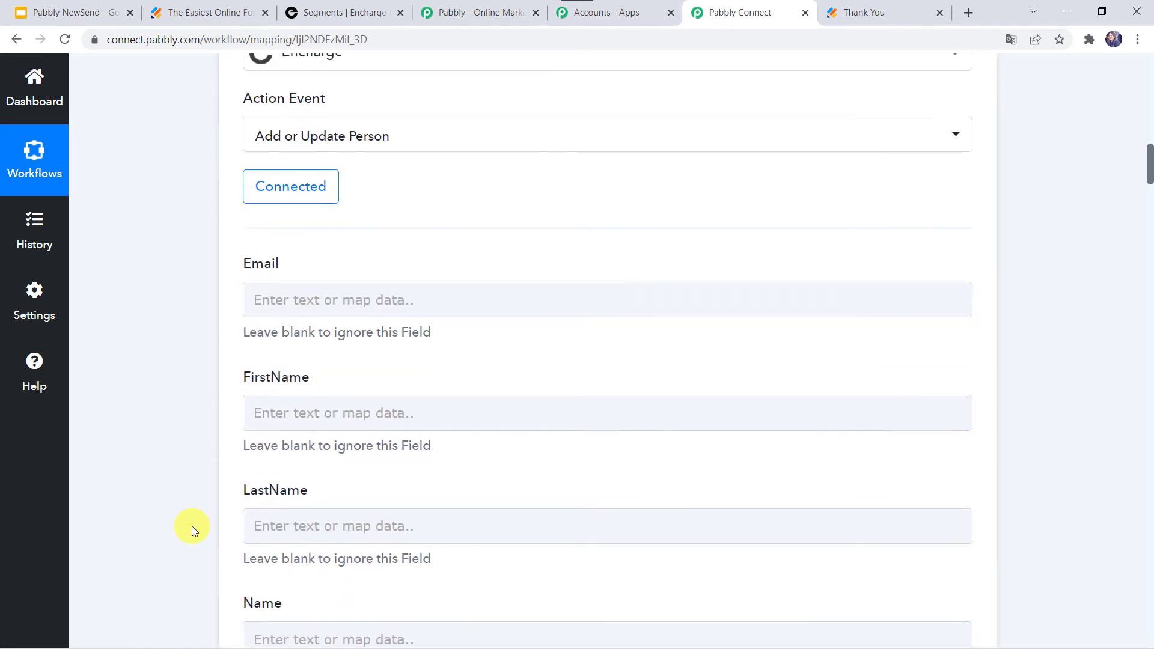
left_click(280, 312)
left_click(313, 365)
type("@")
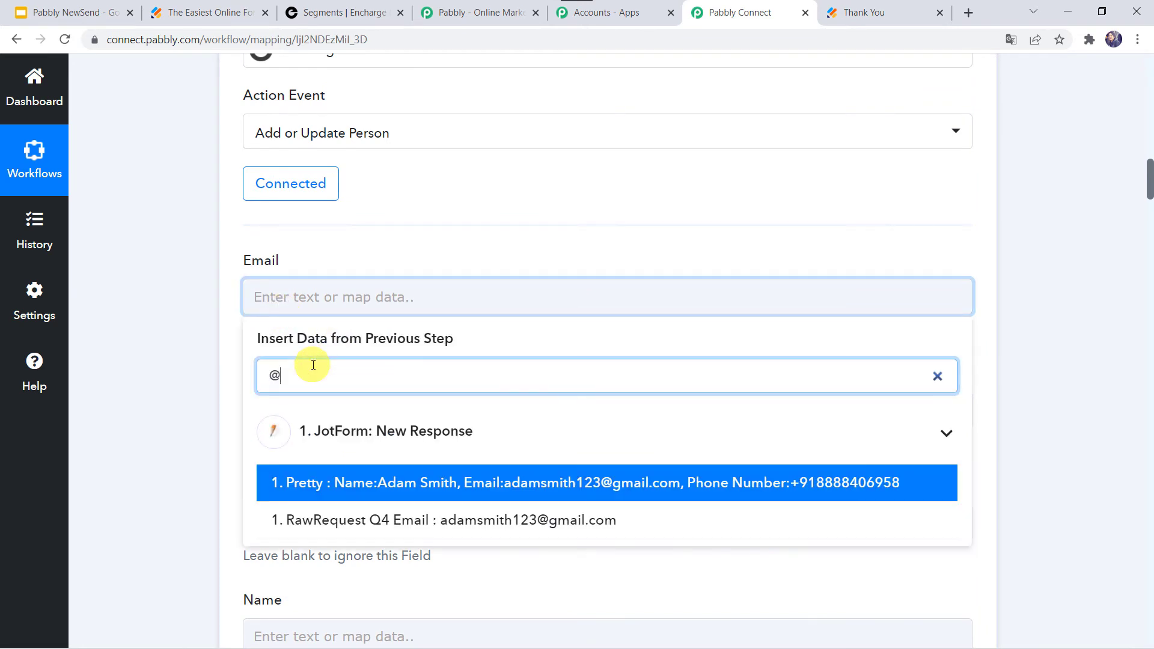
left_click(409, 521)
left_click(215, 425)
Step: Map the FirstName field to the JotForm RawRequest Q3 Name First value
scroll(345, 301, "down", 2)
left_click(265, 279)
left_click(335, 422)
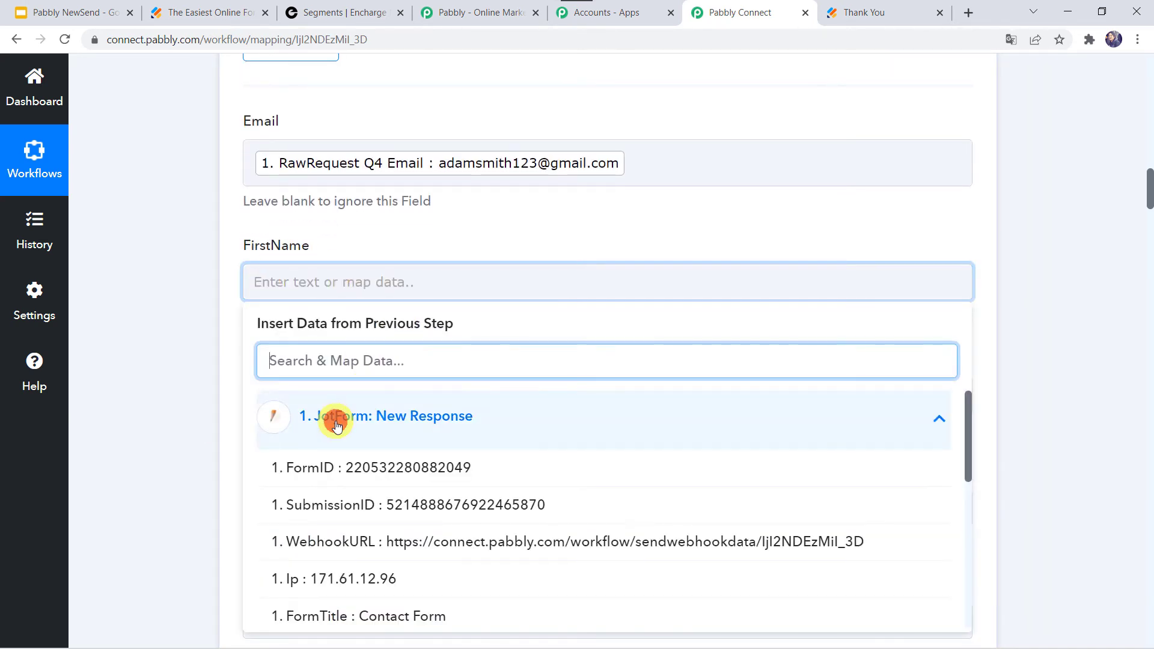
type("ad")
left_click(368, 505)
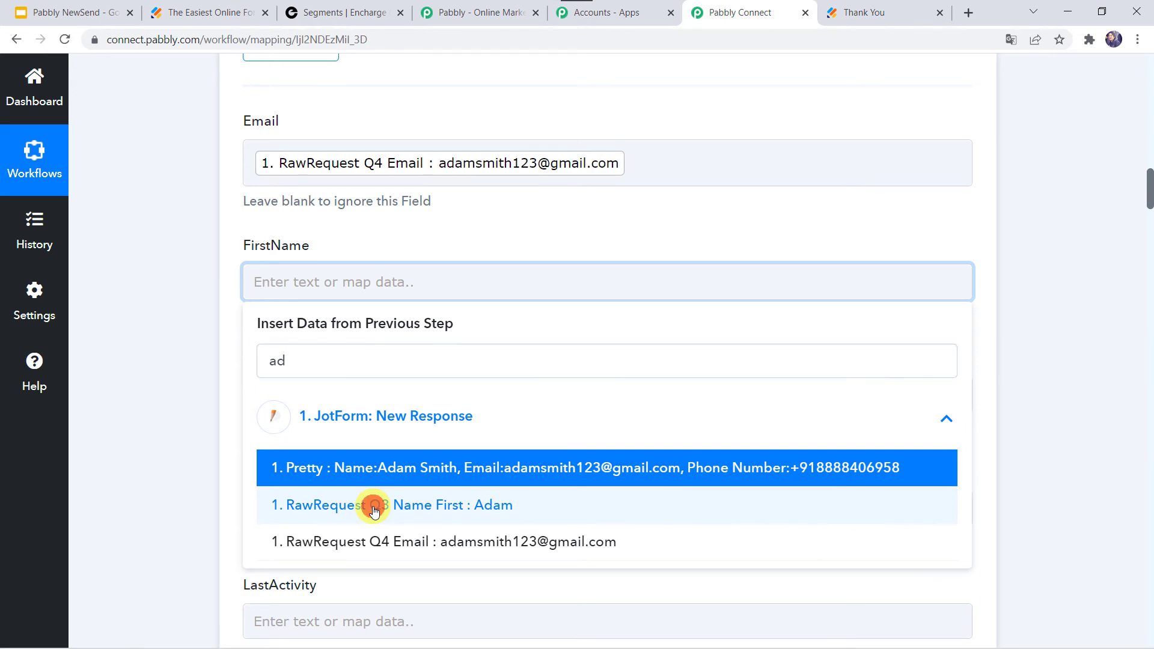
left_click(192, 443)
Step: Map the LastName field to the JotForm RawRequest Q3 Name Last value
scroll(192, 440, "down", 1)
left_click(291, 281)
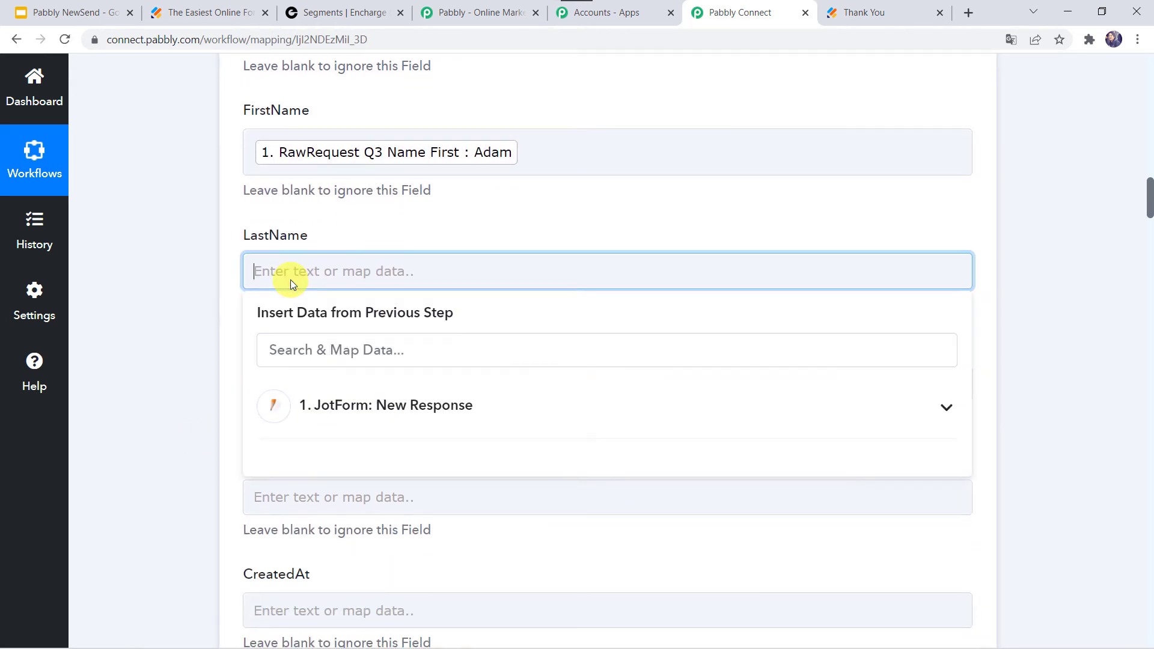
type("sm")
key("BackSpace")
key("BackSpace")
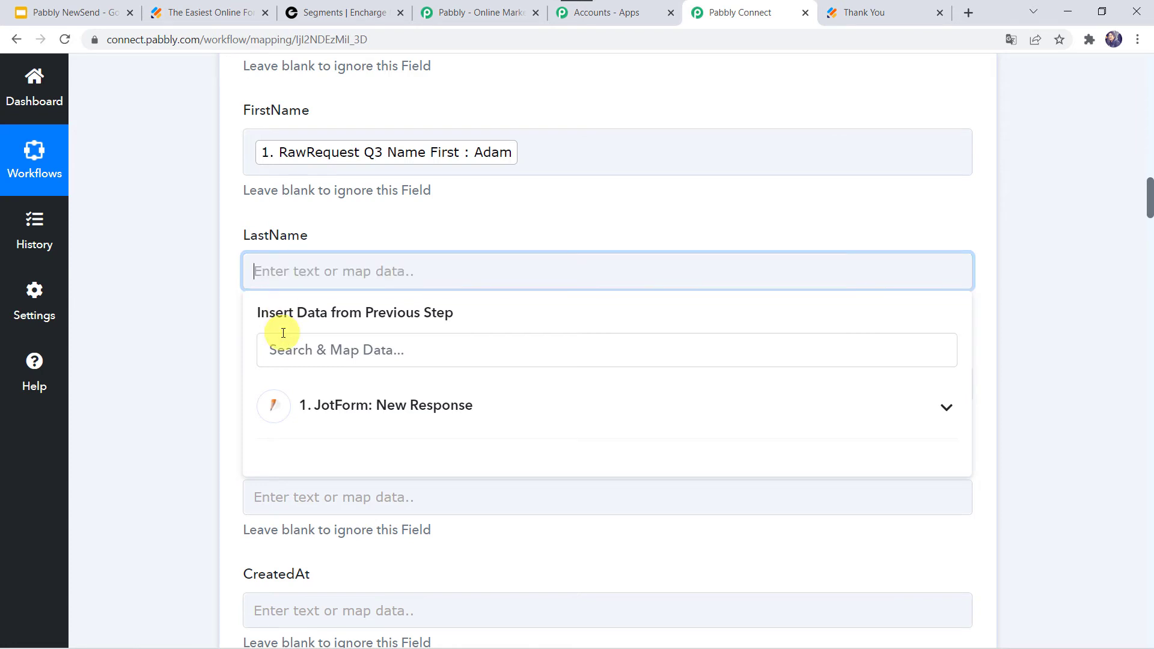
left_click(283, 343)
type("sm")
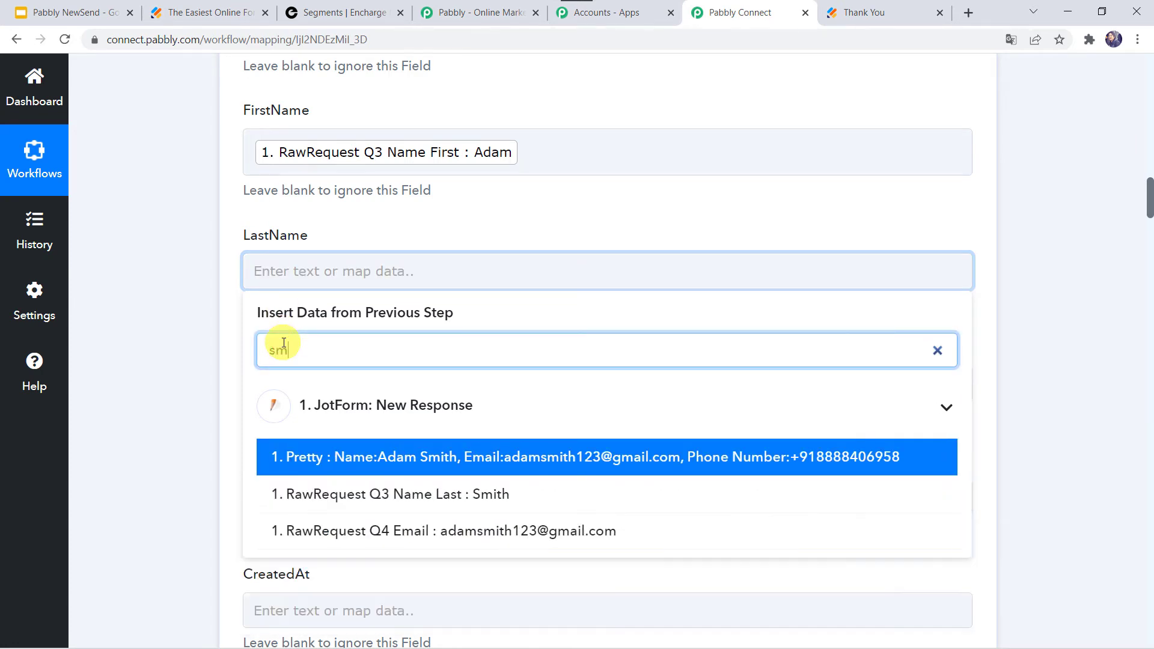
left_click(359, 494)
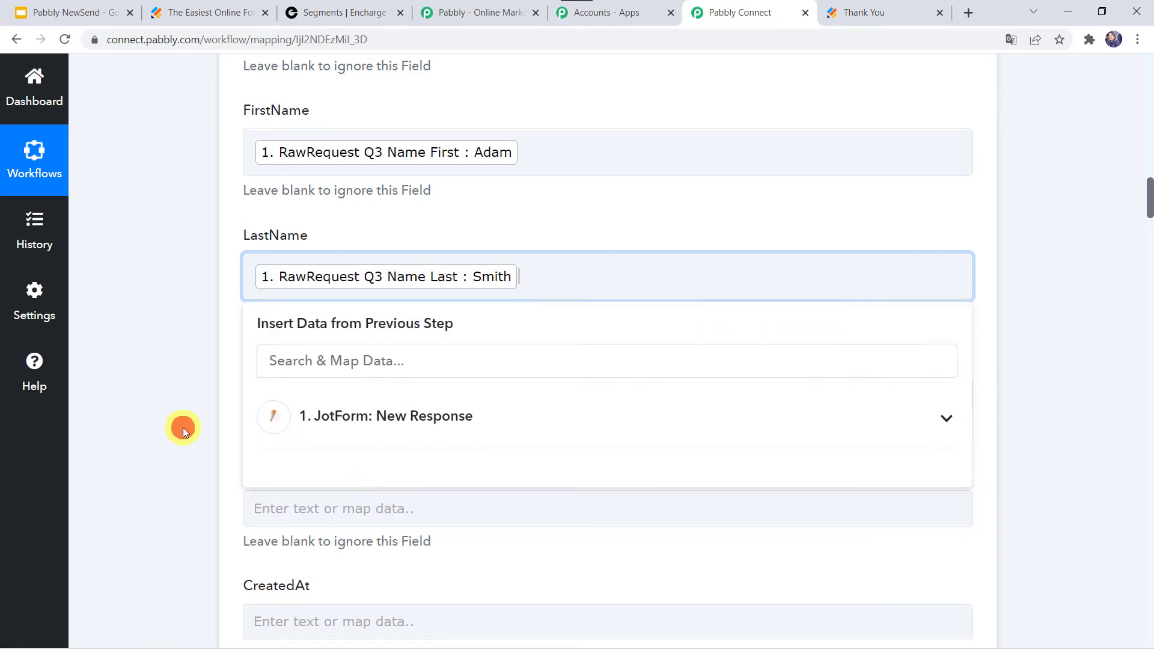
left_click(182, 428)
Step: Map the Name field to the JotForm RawRequest Q3 Name First and RawRequest Q3 Name Last values
scroll(182, 427, "down", 3)
left_click(290, 169)
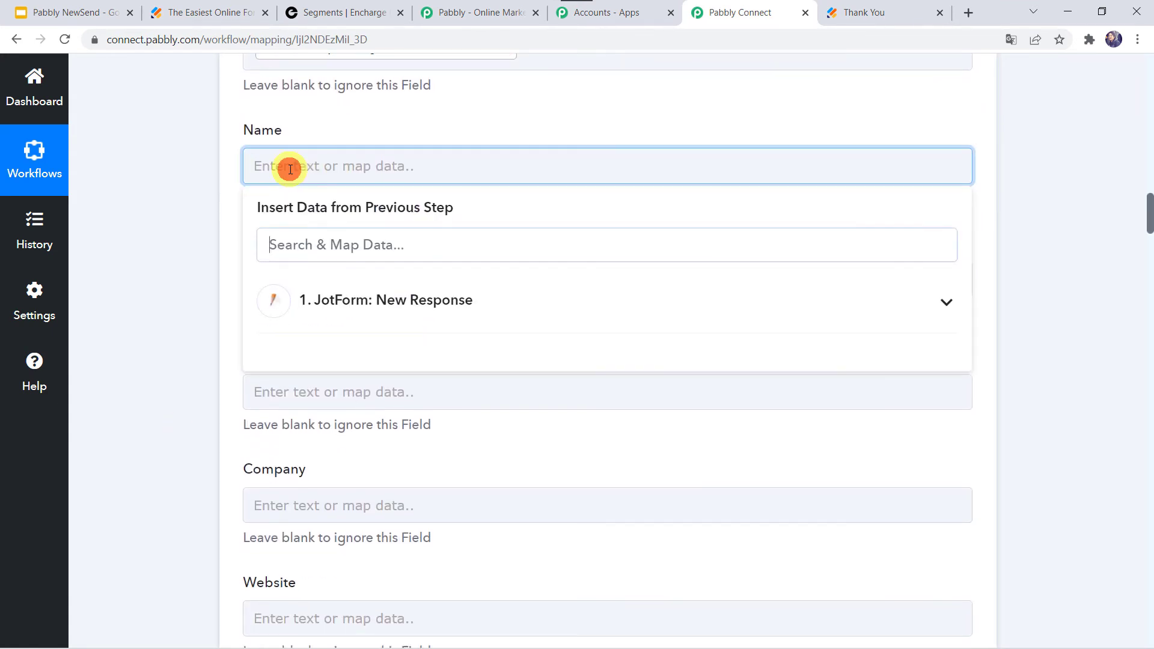
left_click(301, 249)
type("ada")
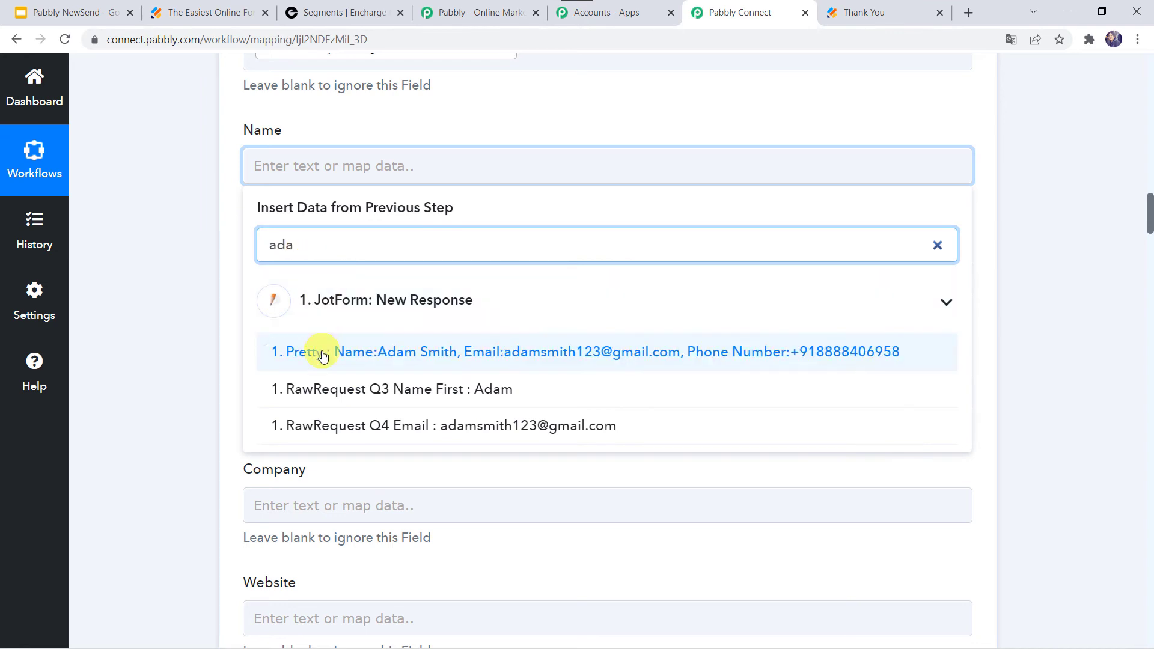
left_click(320, 389)
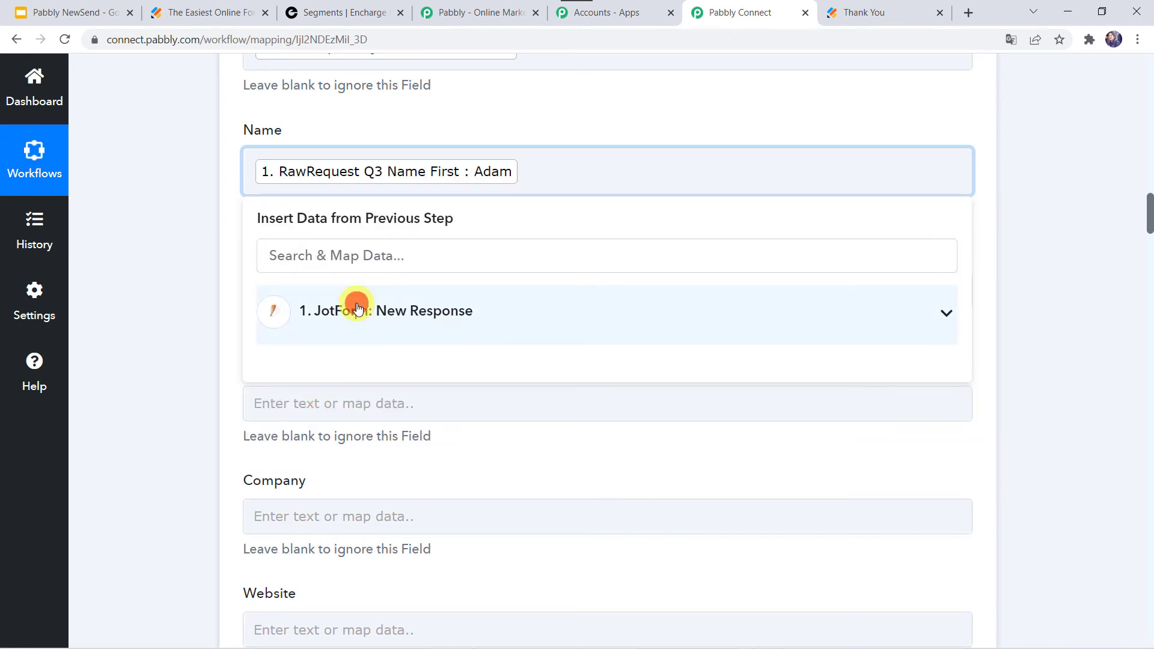
type("smi")
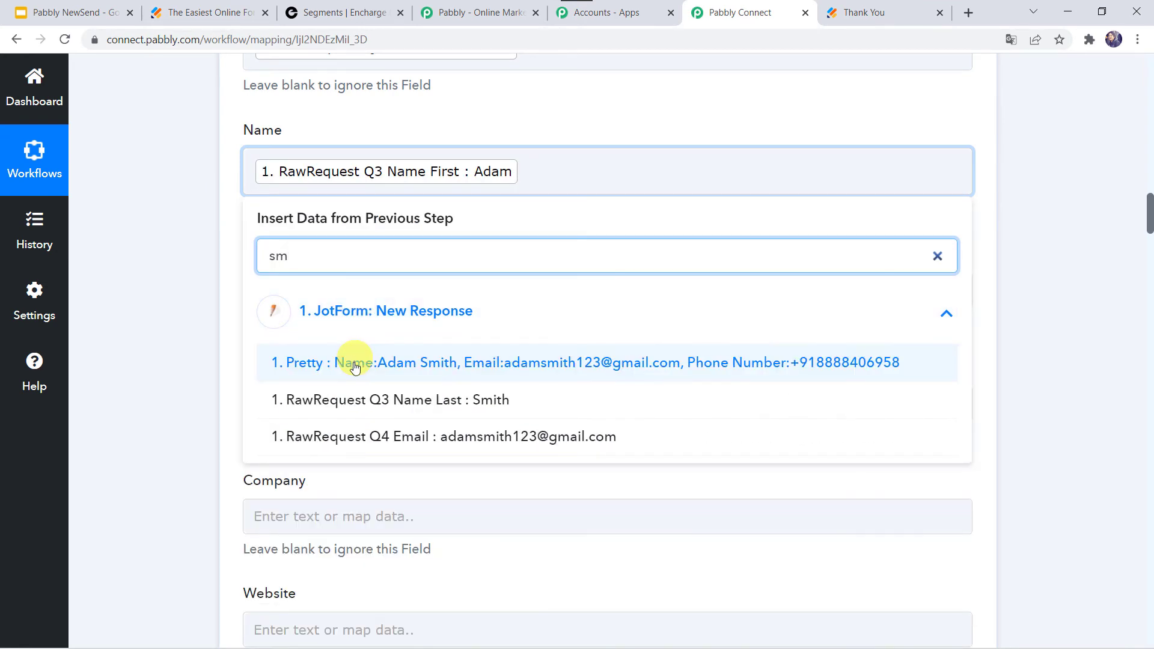
left_click(343, 399)
left_click(193, 364)
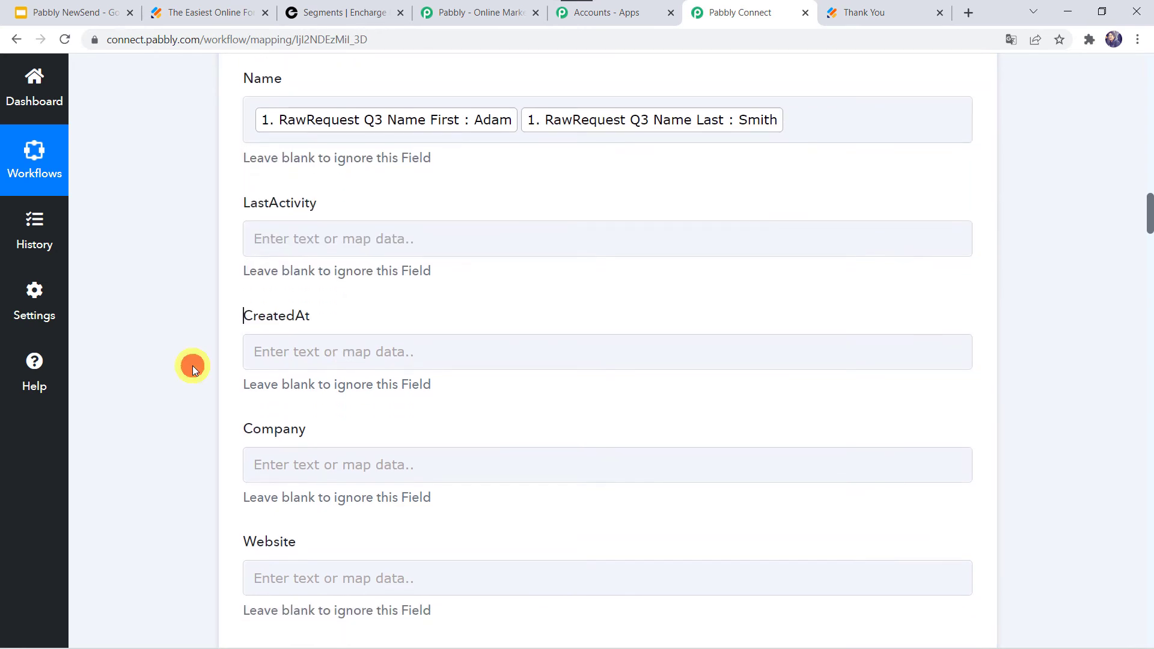
Step: Map the Phone field to the JotForm RawRequest Q5 PhoneNumber Full value
scroll(193, 366, "down", 1)
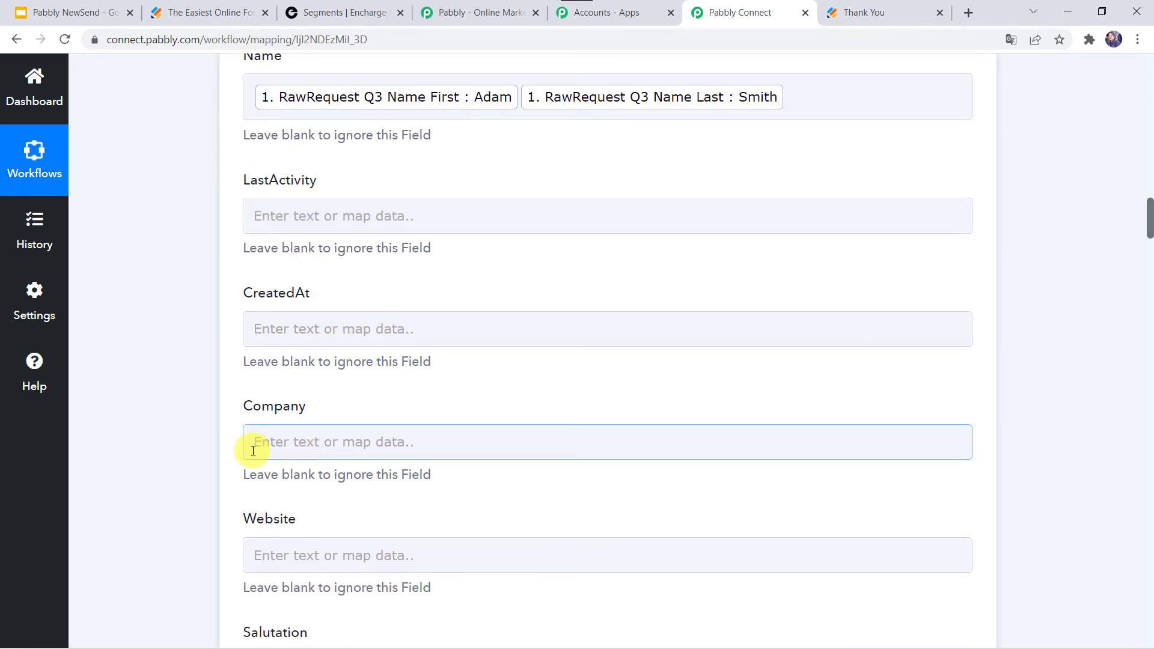
scroll(253, 451, "down", 3)
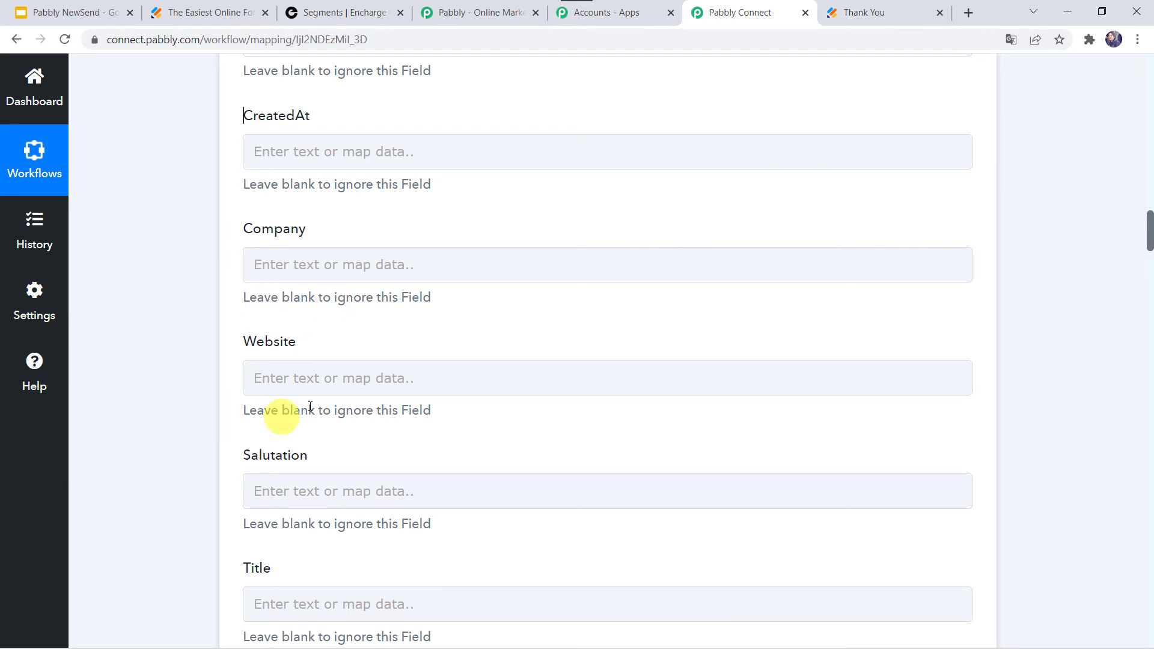
scroll(193, 420, "down", 2)
scroll(195, 424, "down", 10)
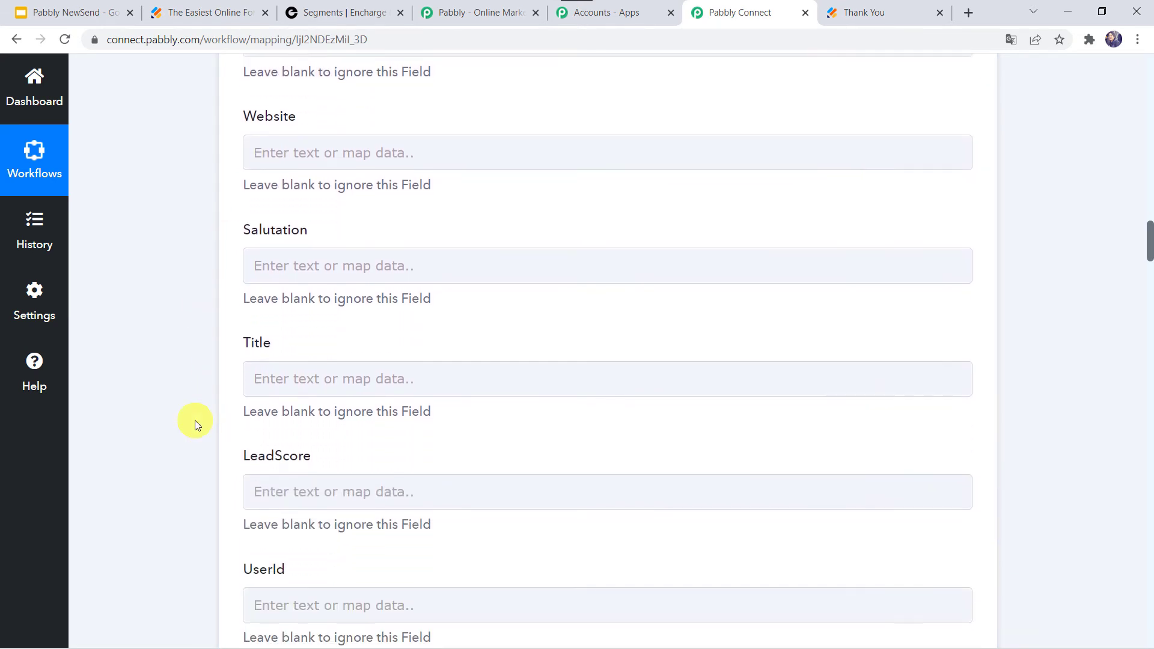
scroll(194, 424, "down", 8)
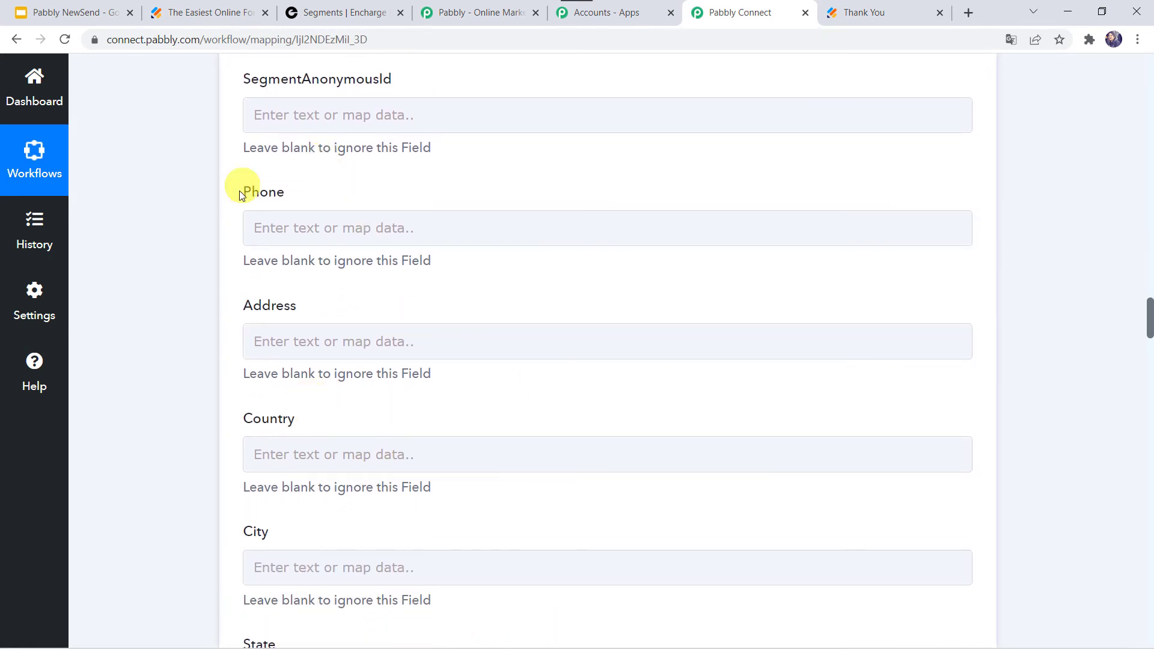
left_click(258, 229)
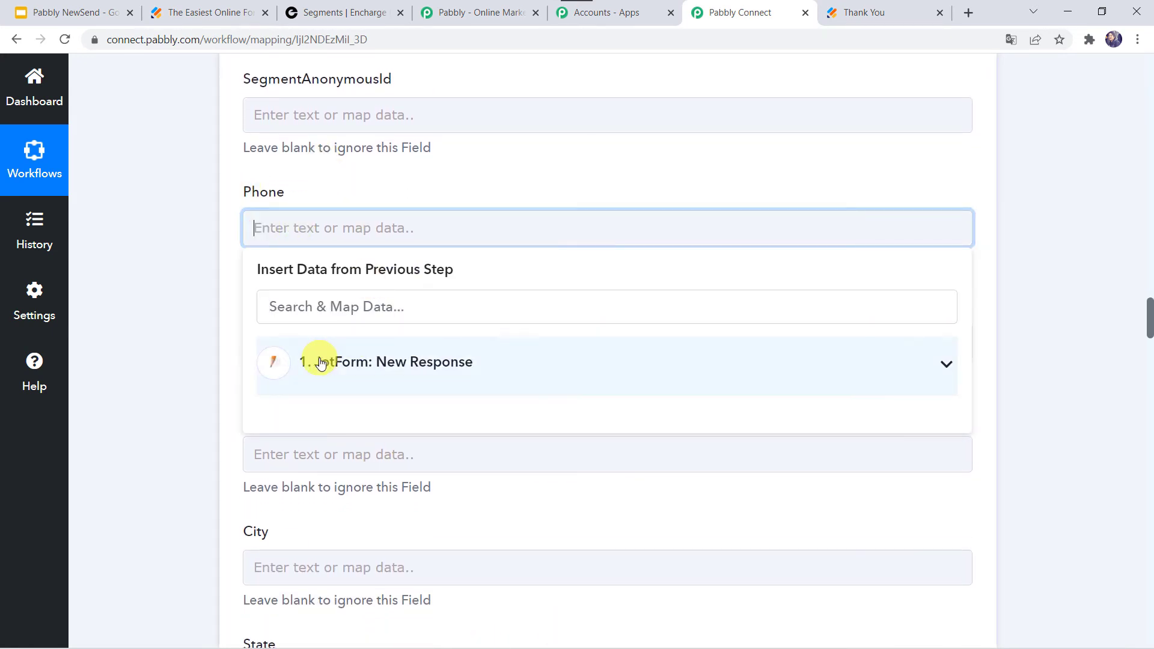
left_click(321, 362)
type("+9")
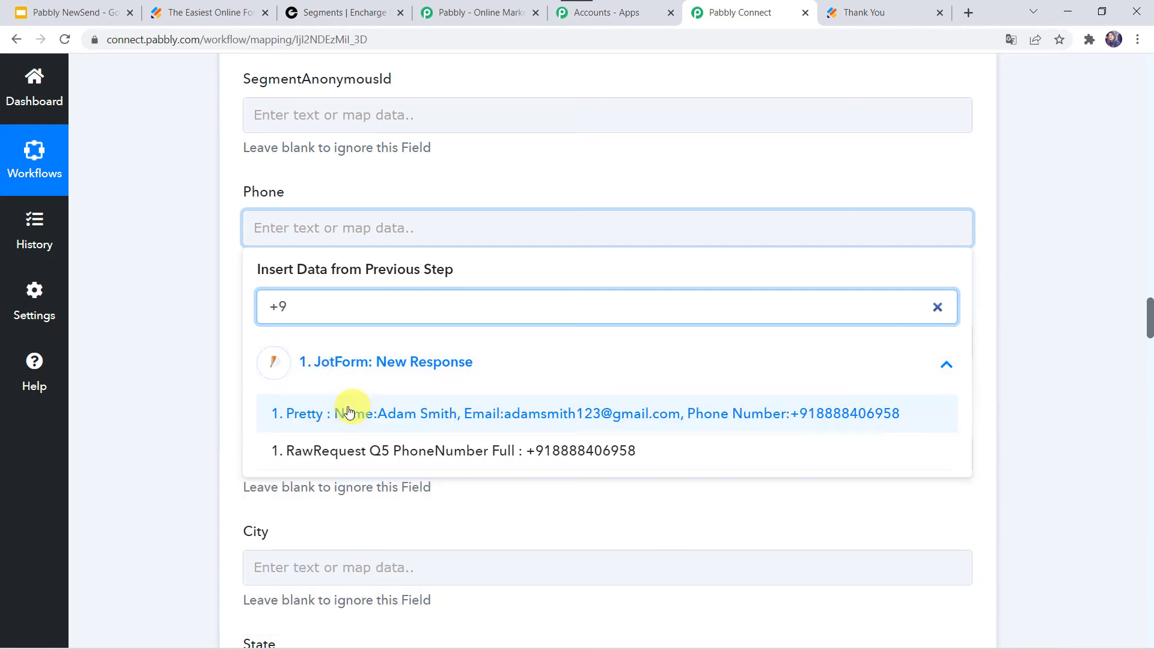
left_click(404, 451)
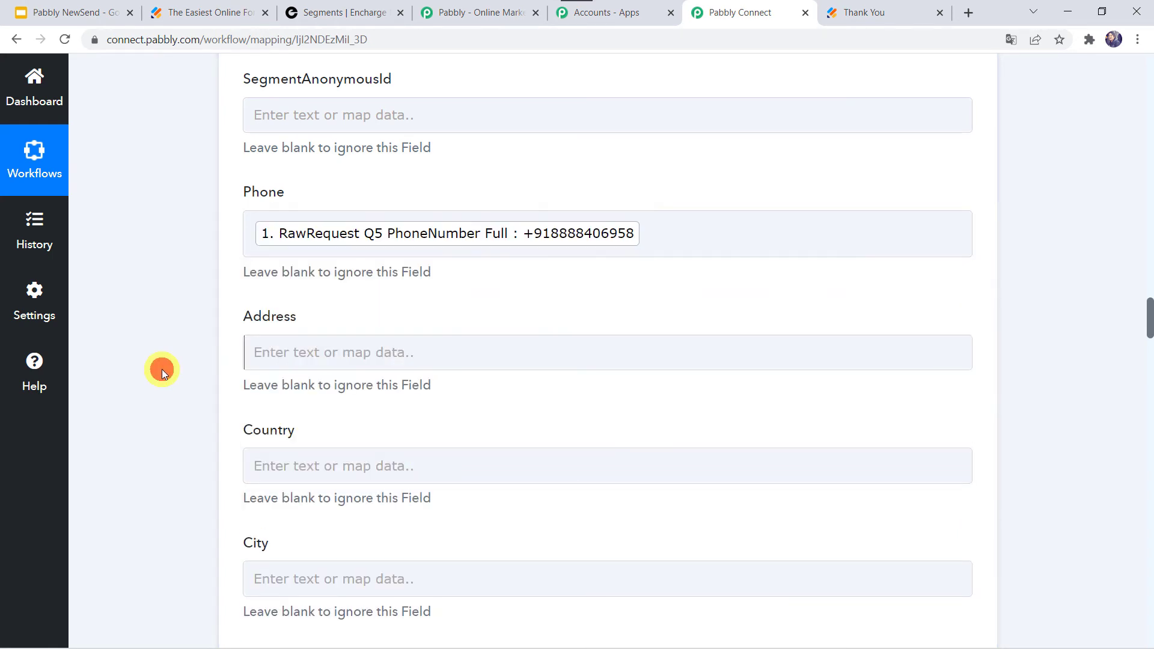
Step: Save the Encharge action and send a test request
scroll(161, 369, "up", 20)
scroll(161, 369, "up", 3)
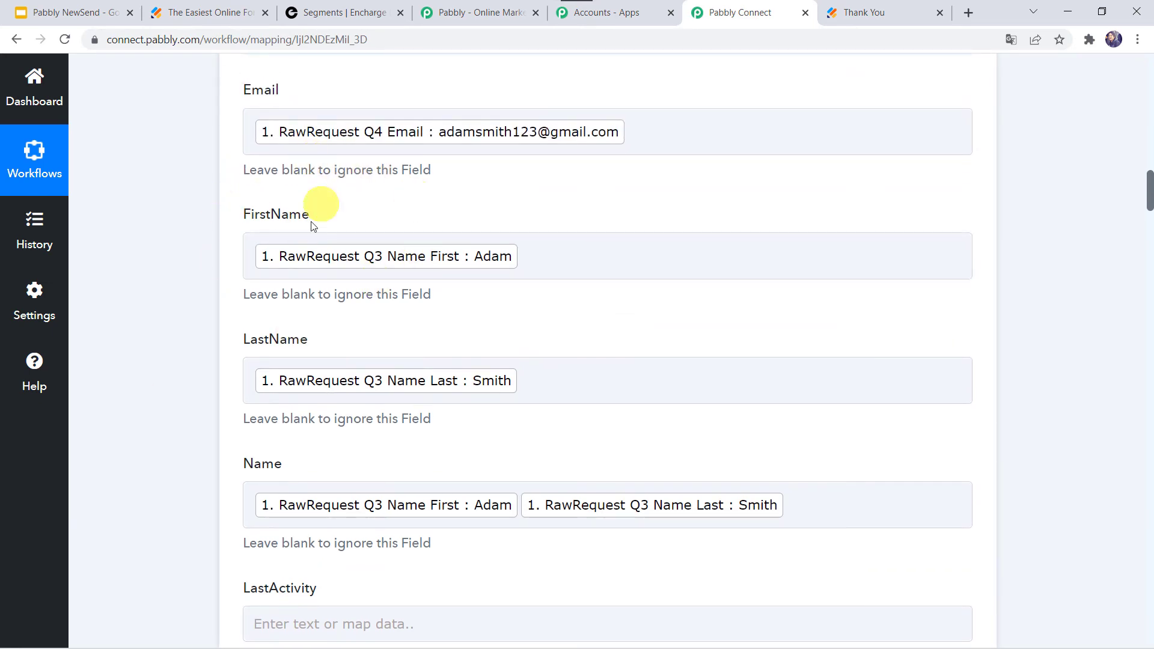
scroll(136, 418, "down", 12)
scroll(136, 417, "down", 13)
scroll(136, 417, "down", 18)
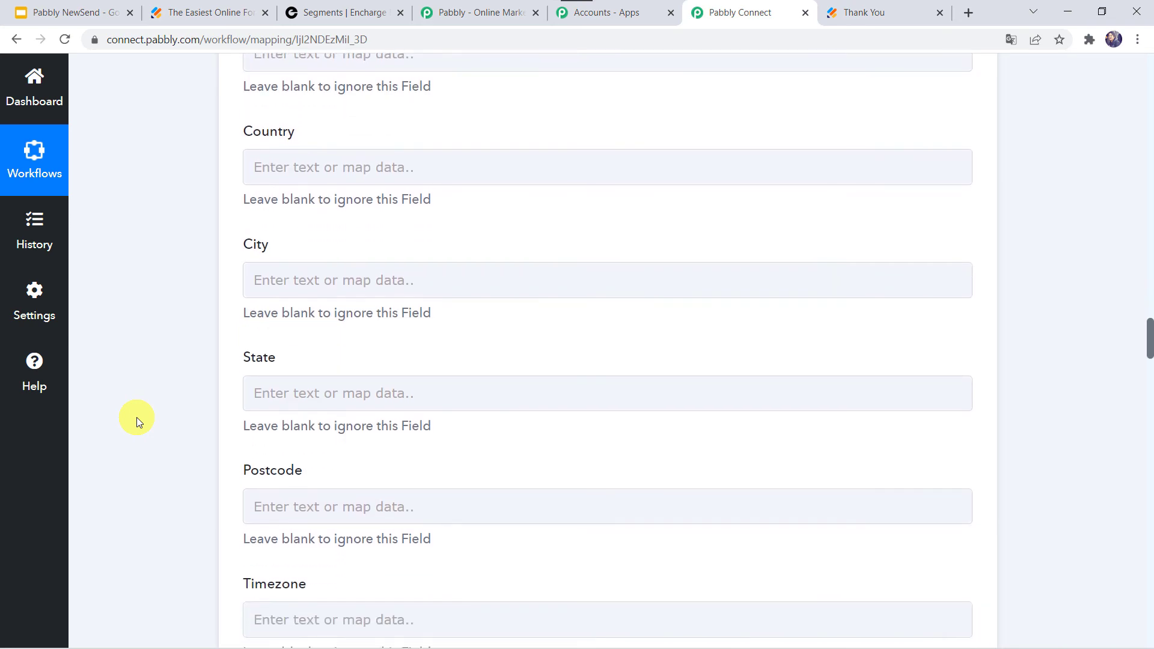
scroll(136, 417, "down", 20)
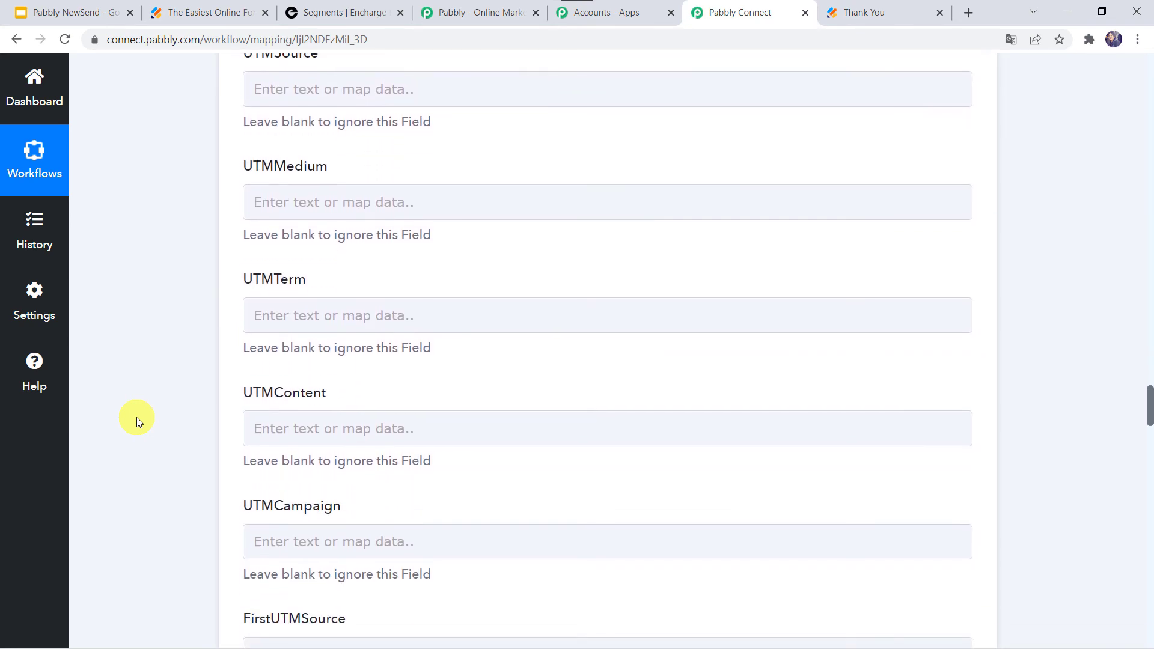
scroll(136, 417, "down", 20)
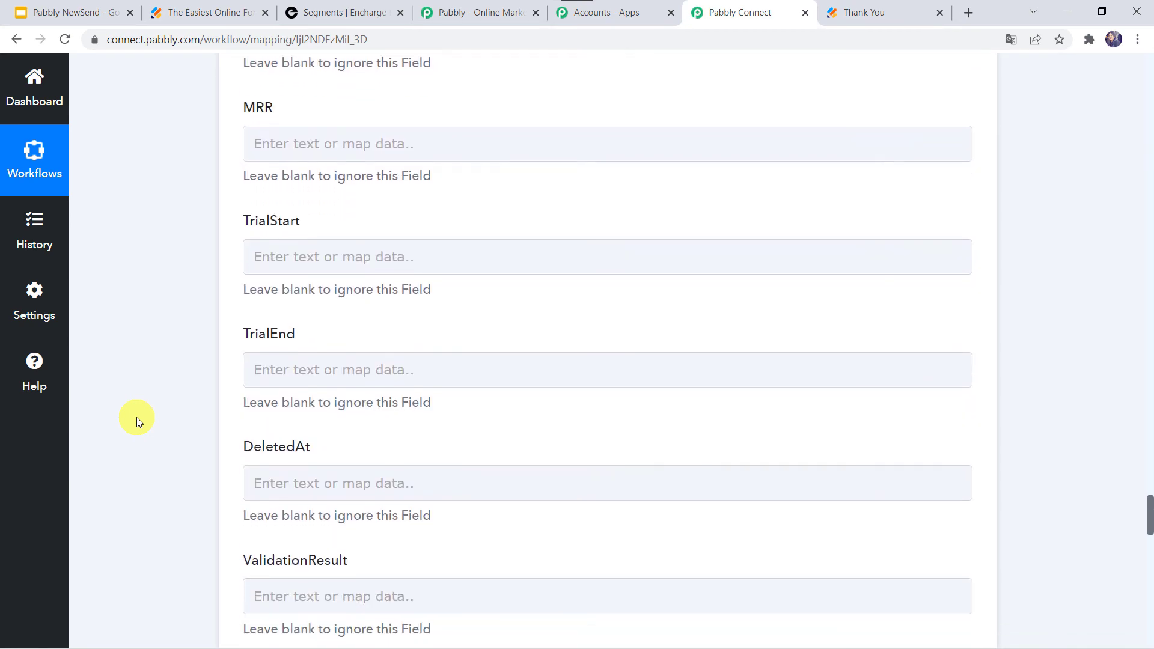
scroll(136, 417, "up", 5)
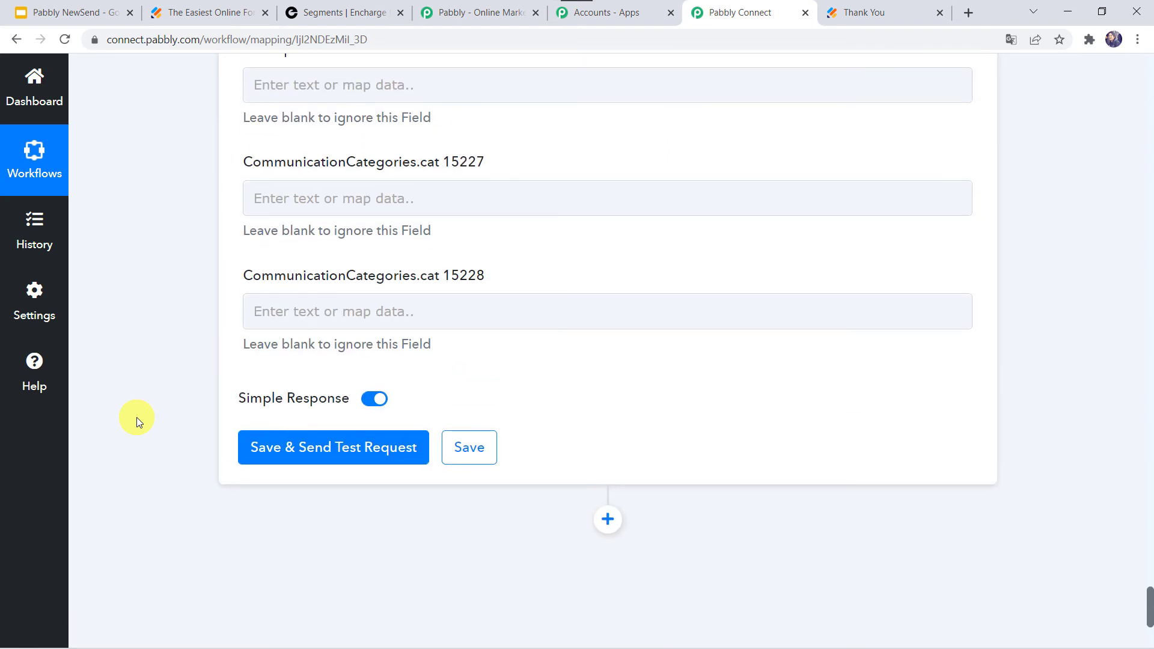
left_click(314, 451)
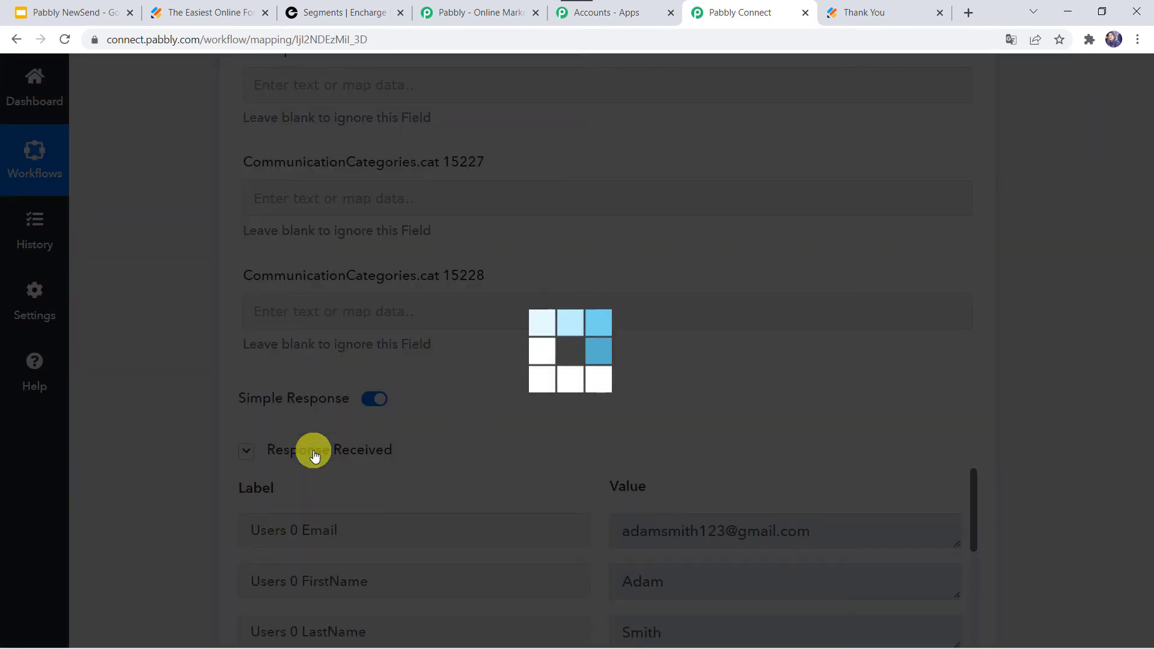
Step: Review the test response and the Encharge People list, then save the action step
scroll(563, 478, "down", 3)
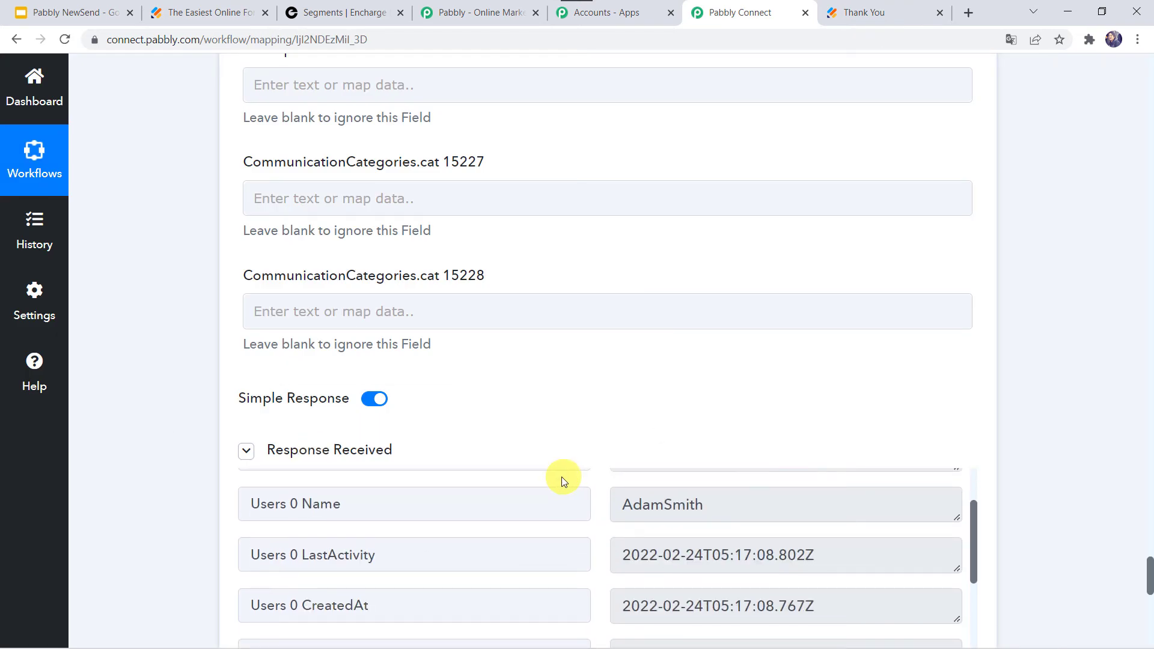
scroll(149, 496, "down", 2)
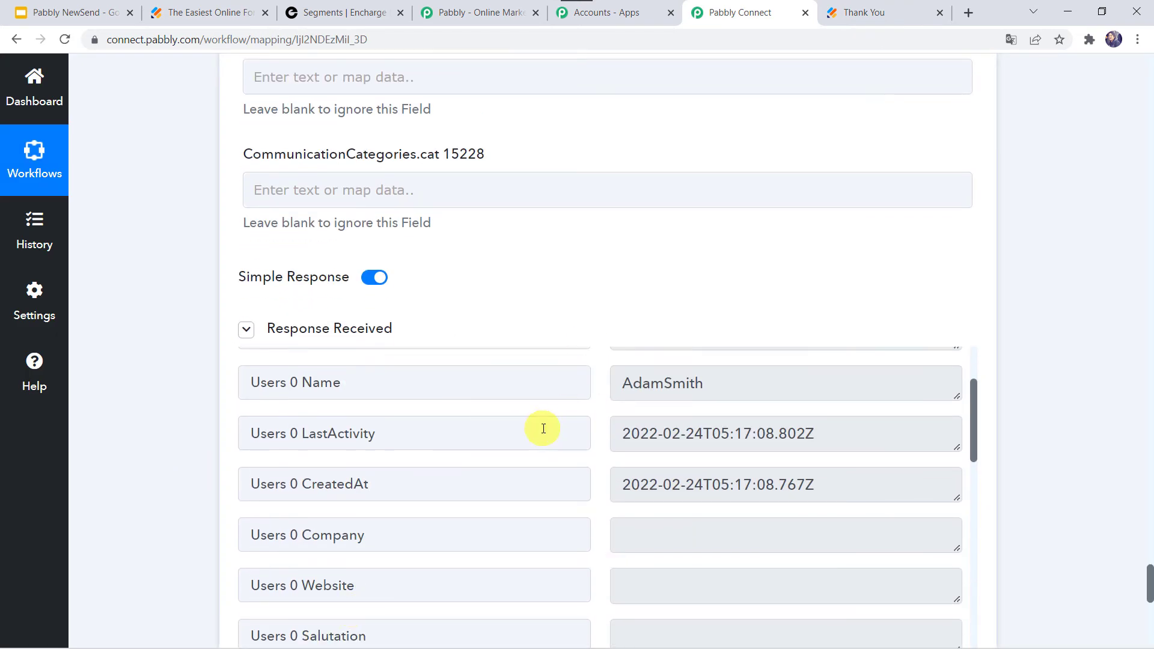
scroll(541, 427, "up", 2)
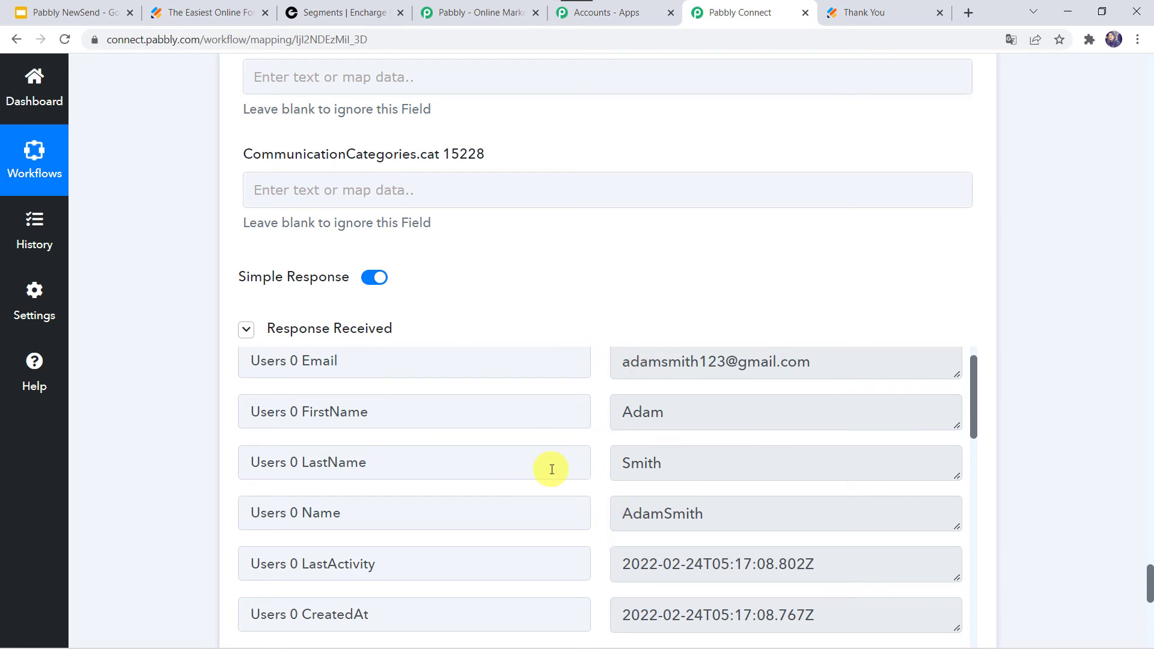
left_click(345, 13)
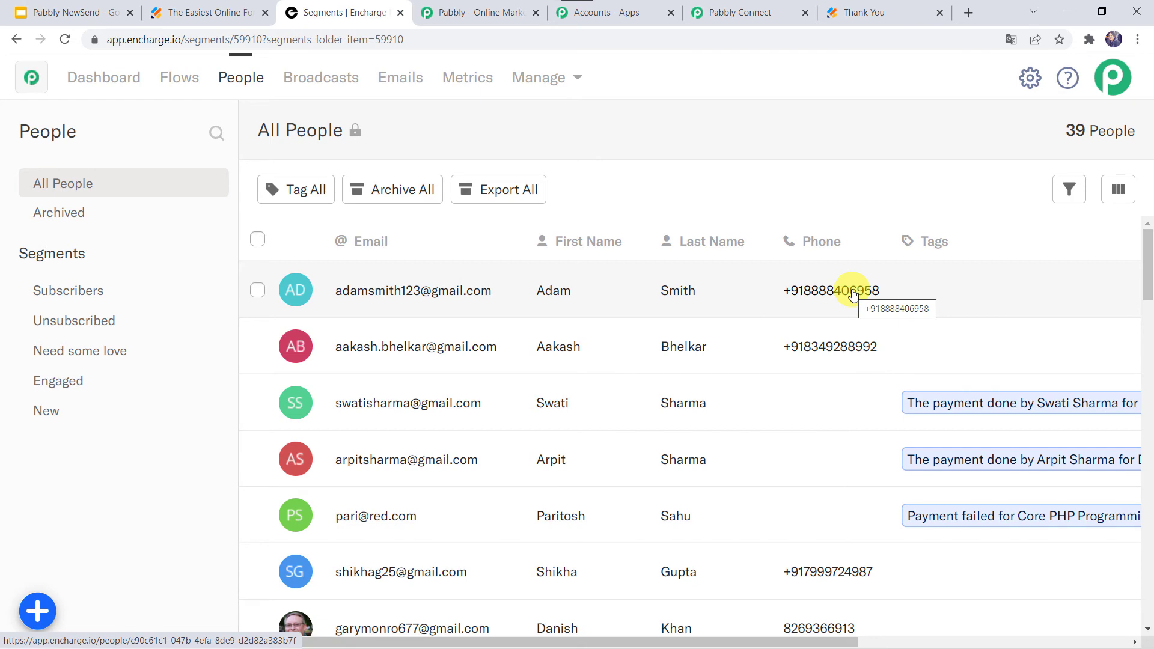
left_click(752, 11)
scroll(136, 487, "down", 6)
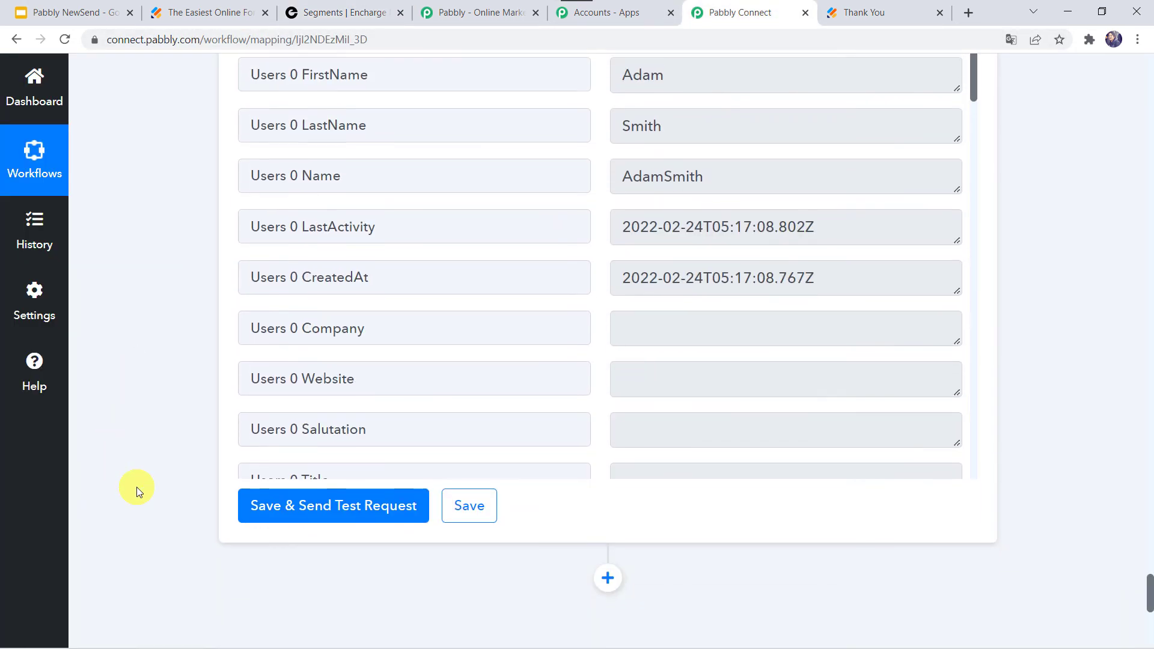
left_click(475, 508)
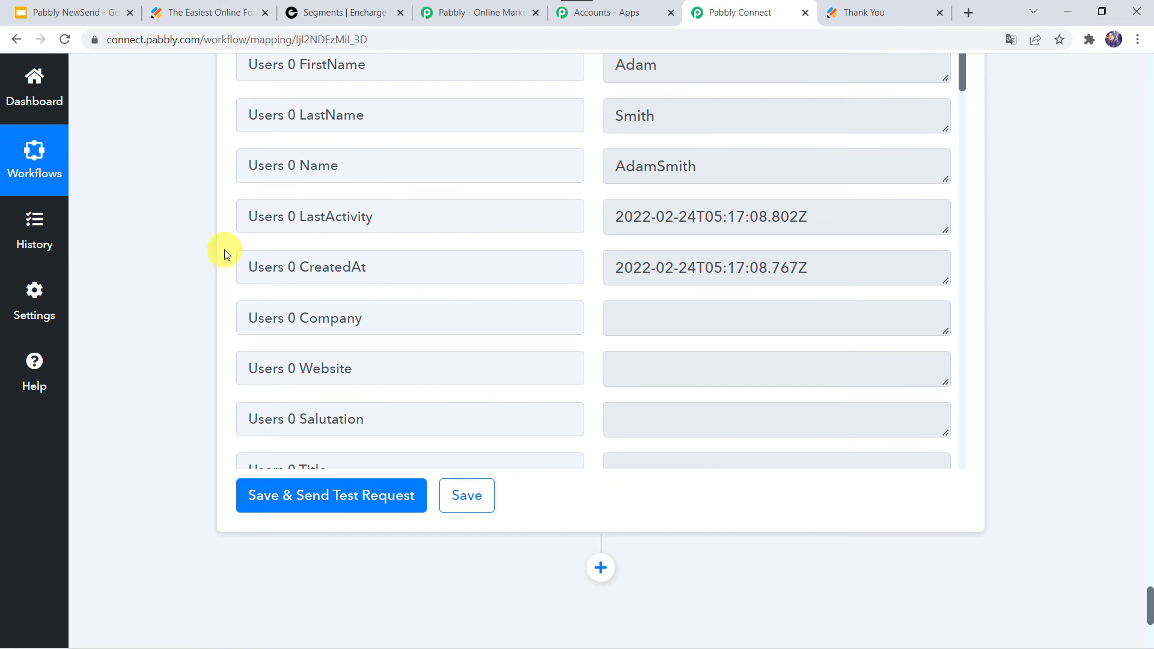
Step: Open the published Contact Form and submit a test entry with a first name, last name, email and phone number
left_click(203, 19)
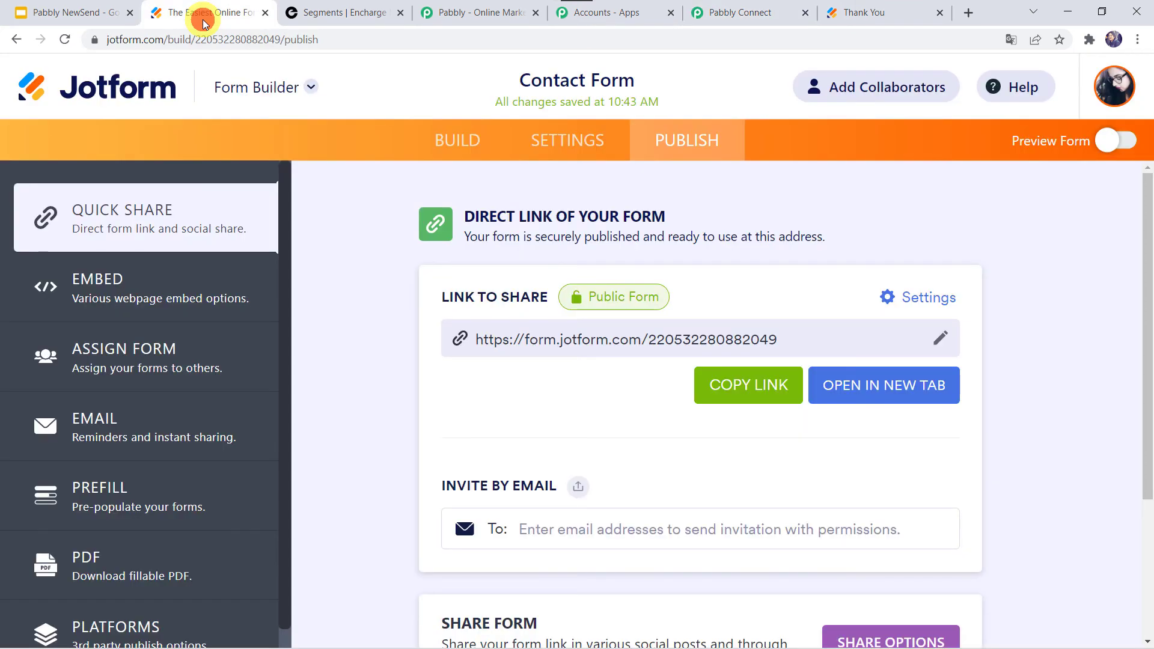
left_click(871, 394)
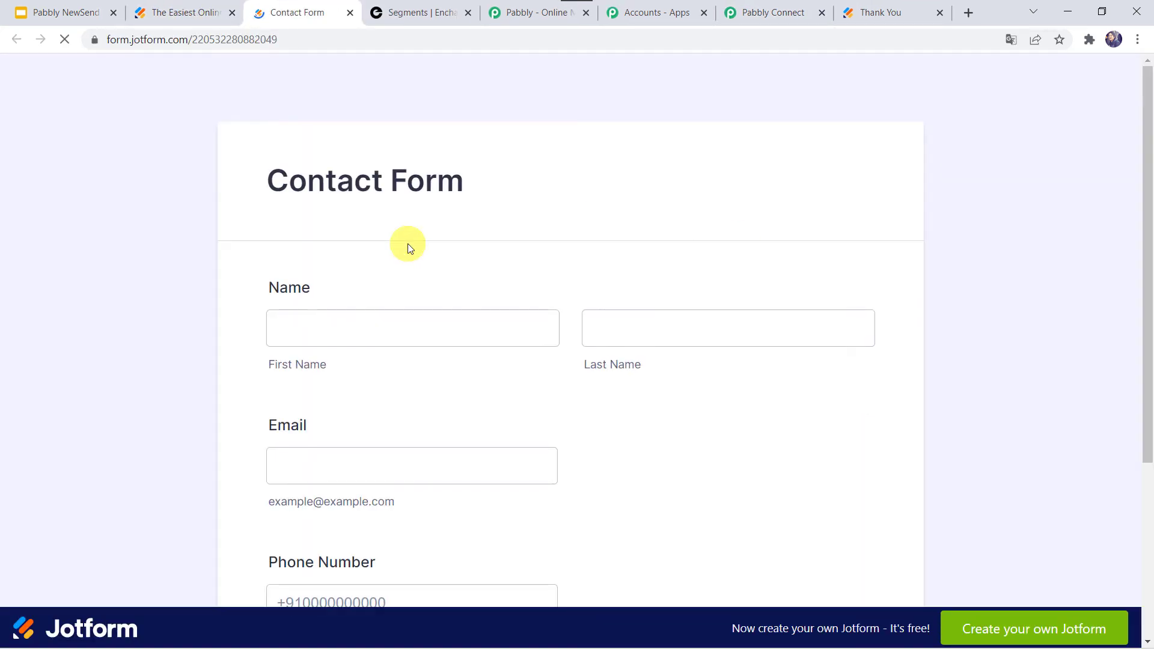
left_click(365, 319)
left_click(357, 327)
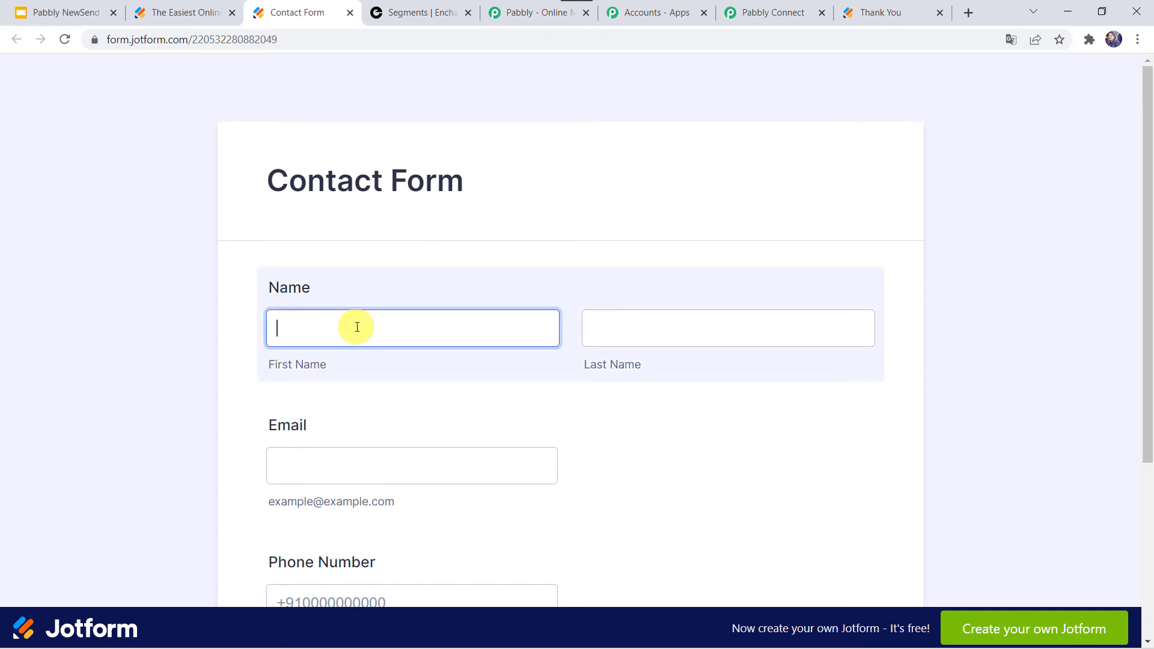
key("Tab")
key("Tab")
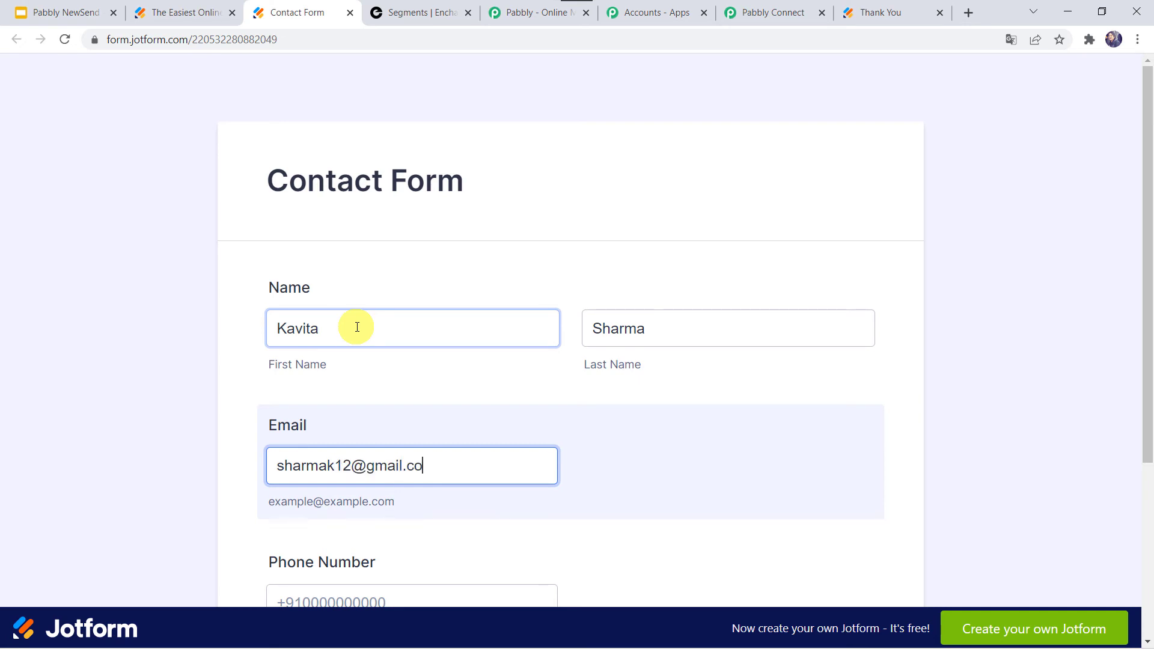
type("m")
key("Tab")
scroll(358, 327, "down", 3)
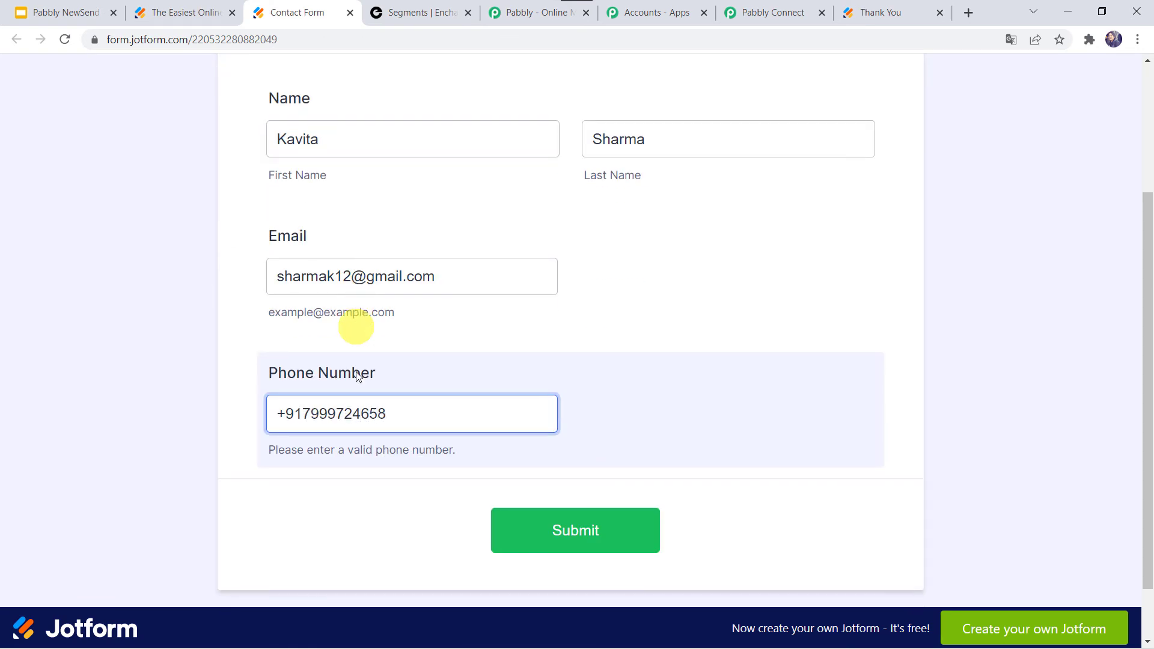
left_click(565, 527)
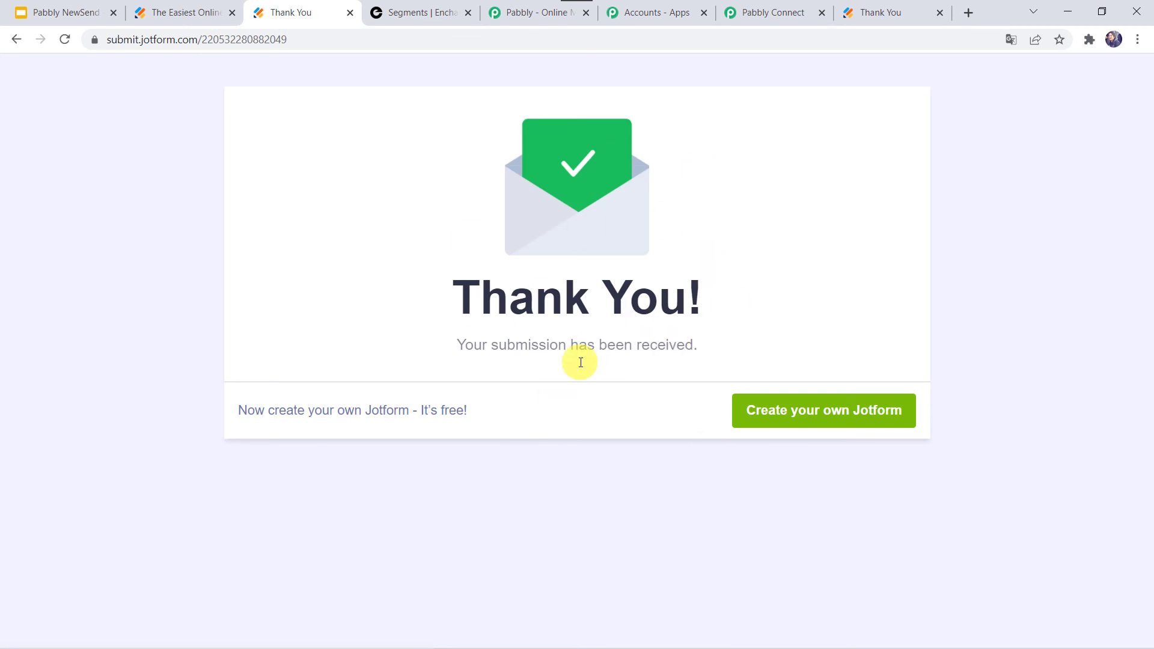
Step: Reload the Encharge People list to check for the newly submitted contact
left_click(407, 7)
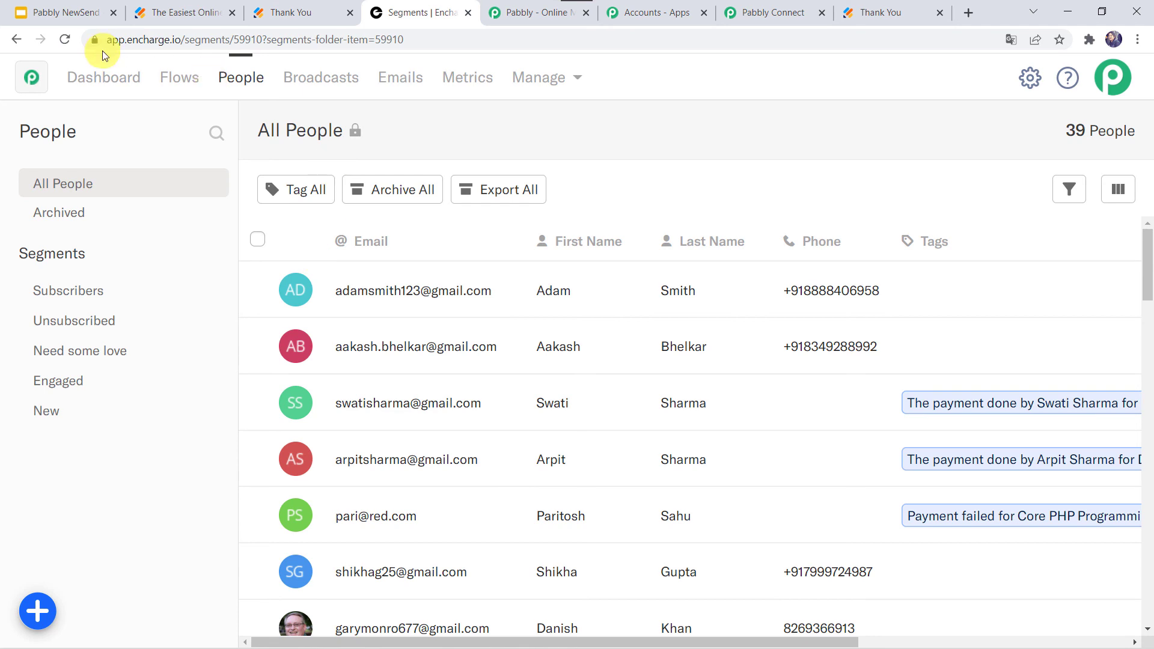
left_click(57, 36)
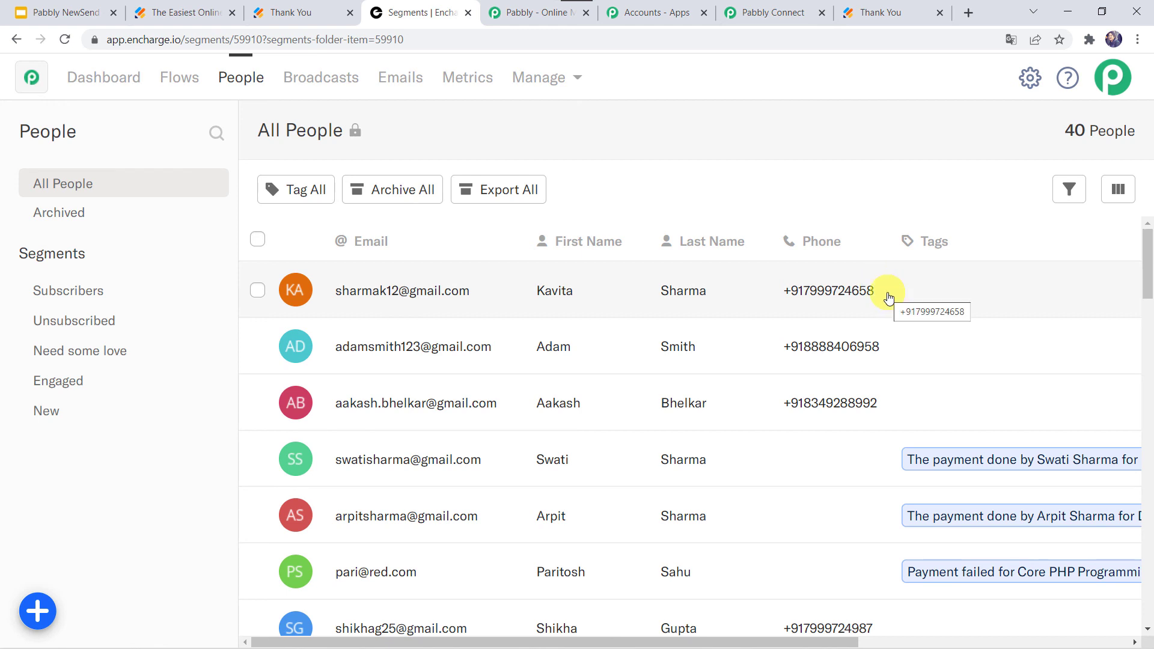
Step: Collapse the Encharge action and the JotForm trigger steps in the Pabbly workflow
left_click(771, 12)
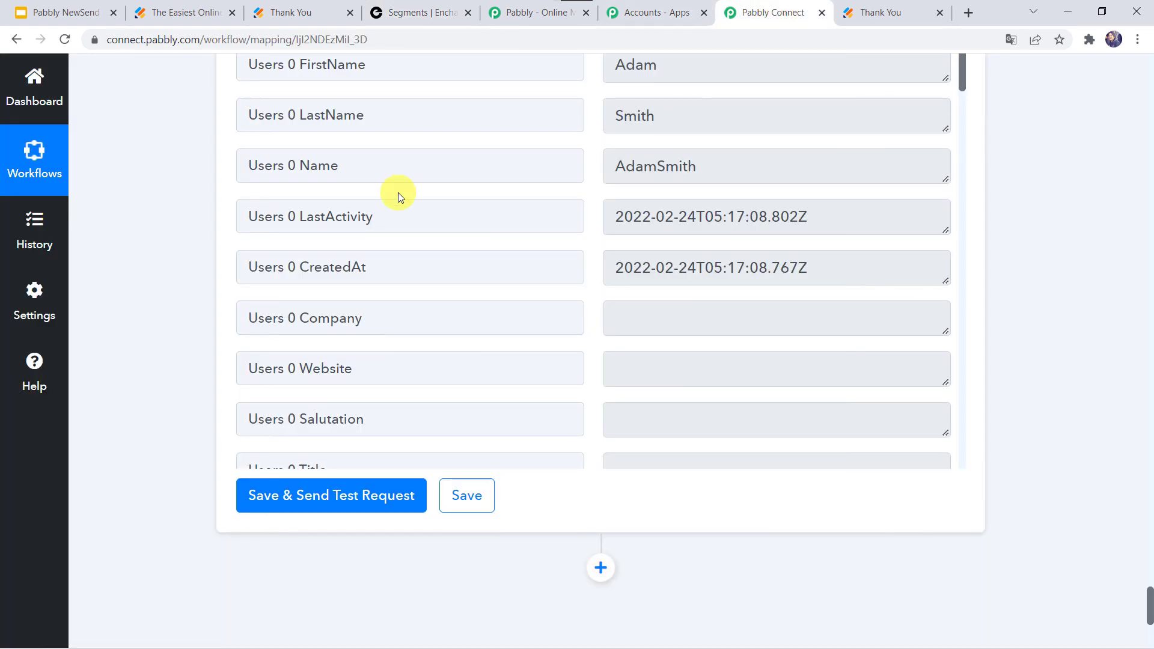
scroll(398, 193, "up", 1)
scroll(138, 157, "up", 10)
scroll(138, 156, "up", 20)
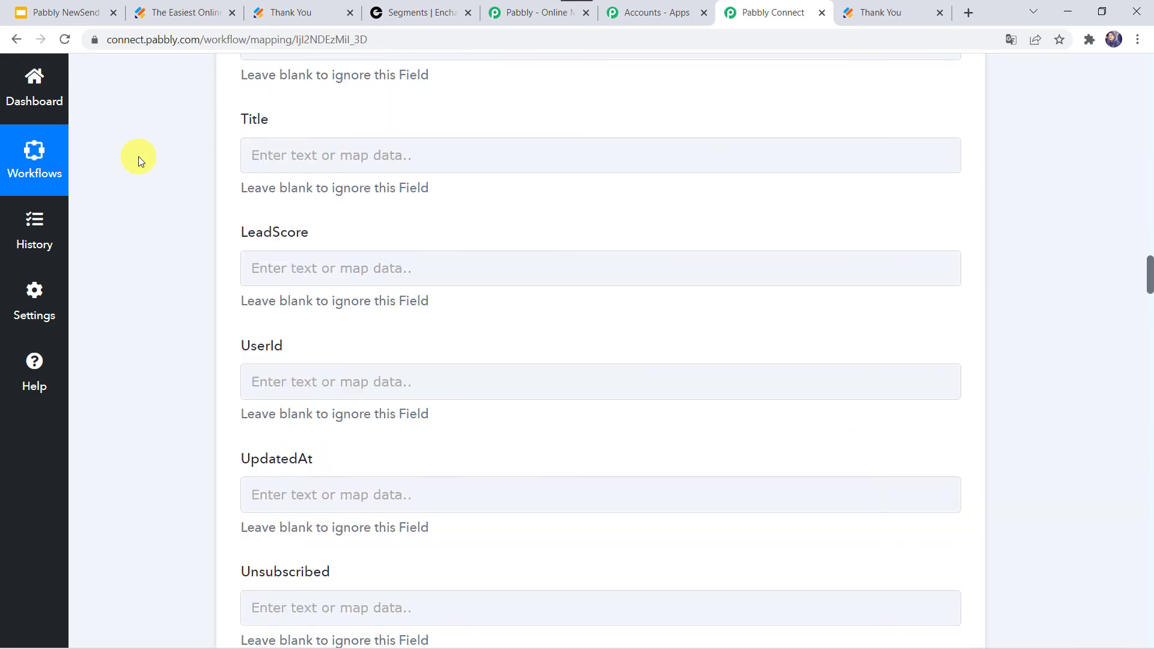
scroll(138, 156, "up", 10)
left_click(487, 207)
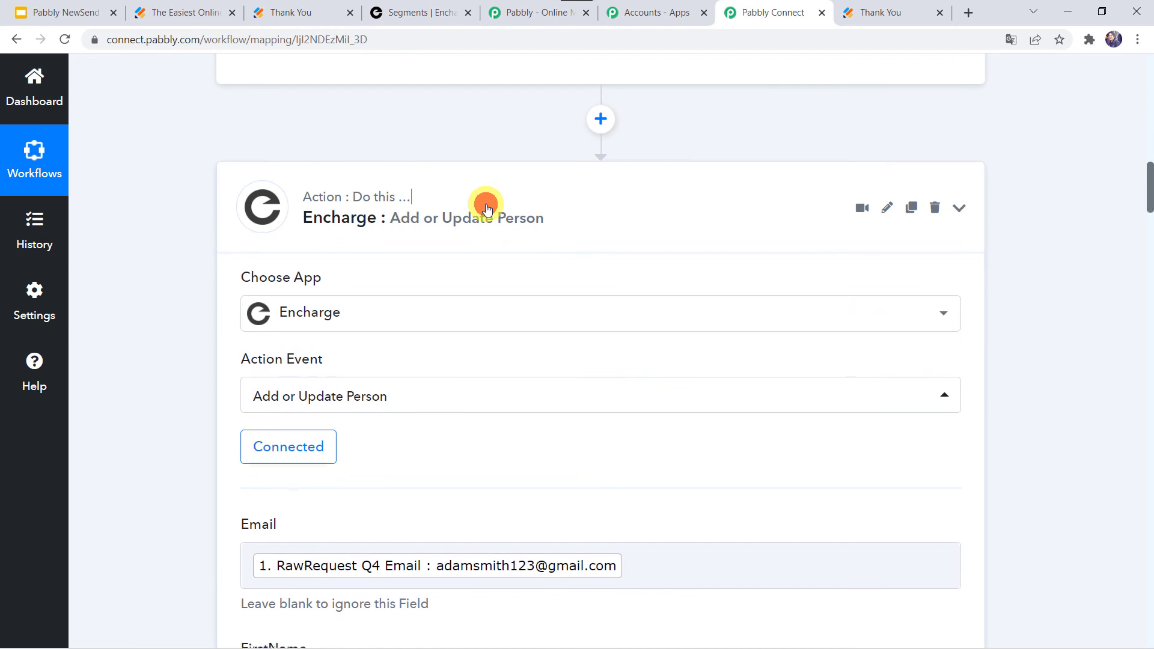
scroll(486, 208, "up", 15)
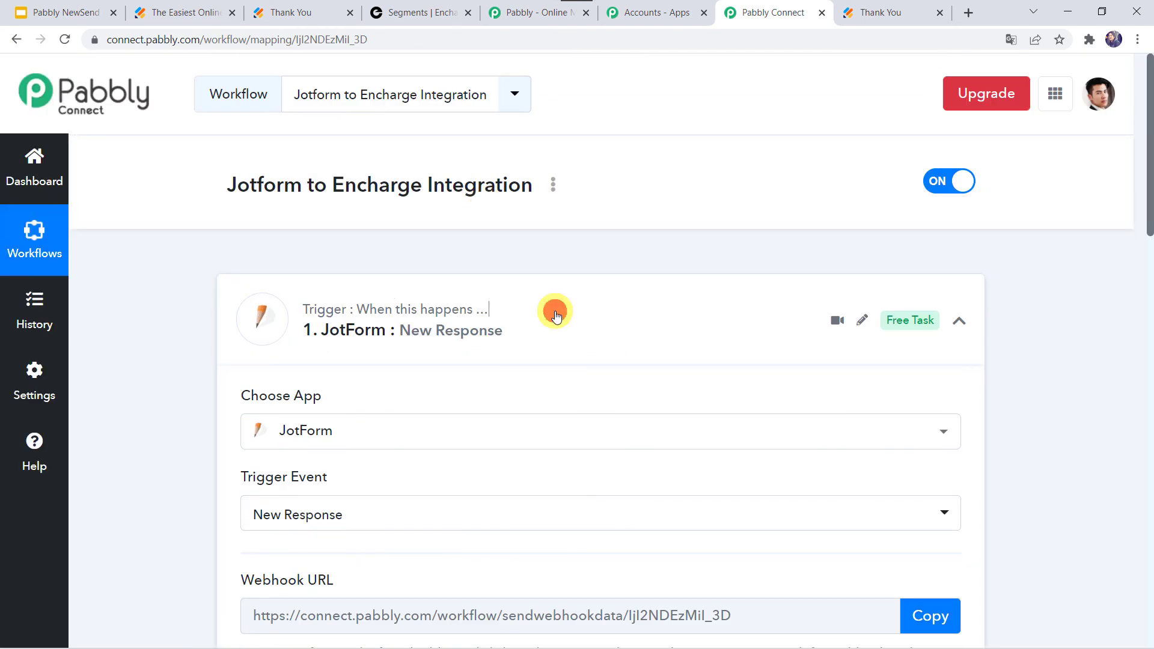
left_click(556, 316)
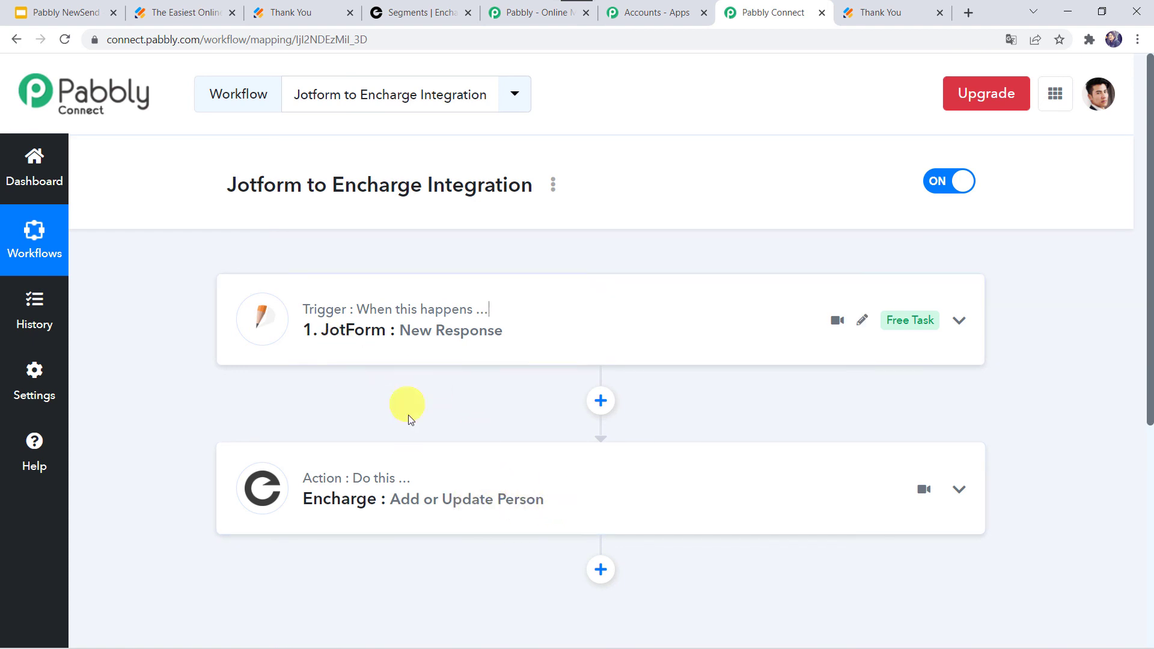
mouse_move(324, 490)
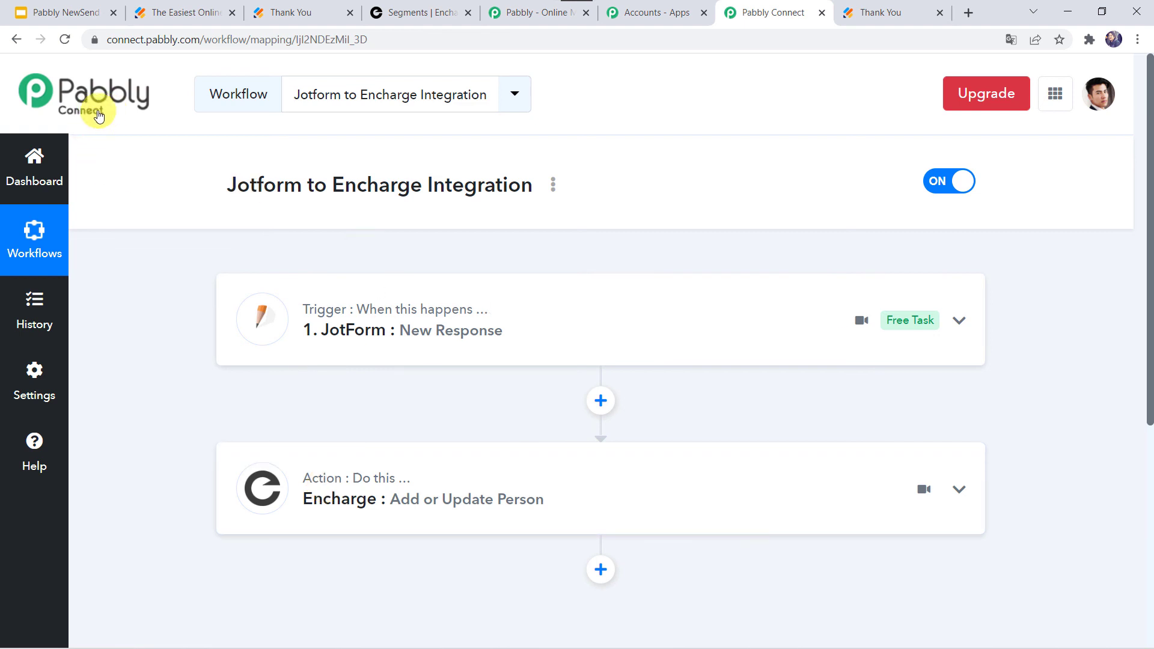